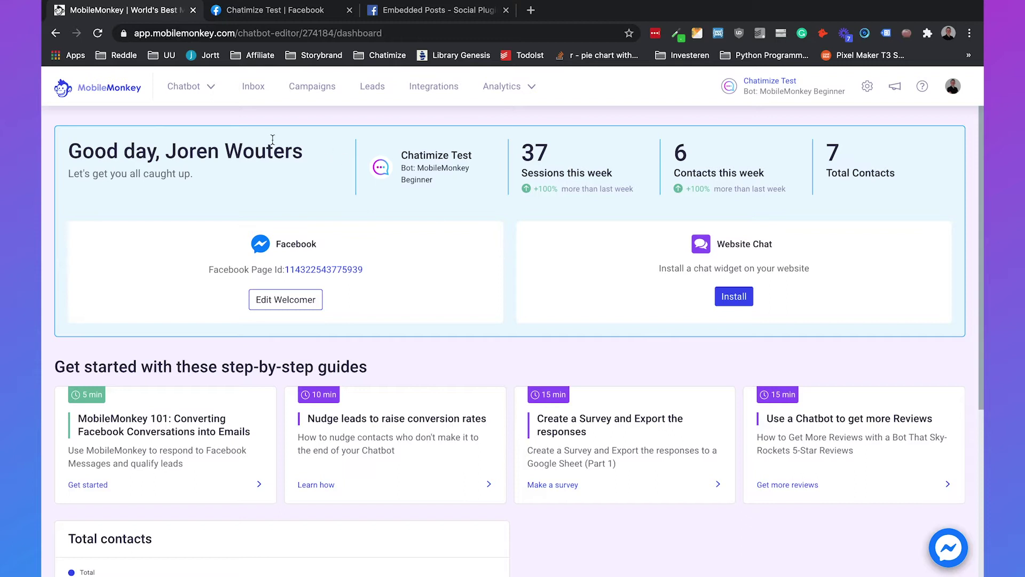
Go to Chatbot > Chat Starters, filter to Comment Guards, and start a new comment guard
{"action": "left_click", "coordinate": [211, 87]}
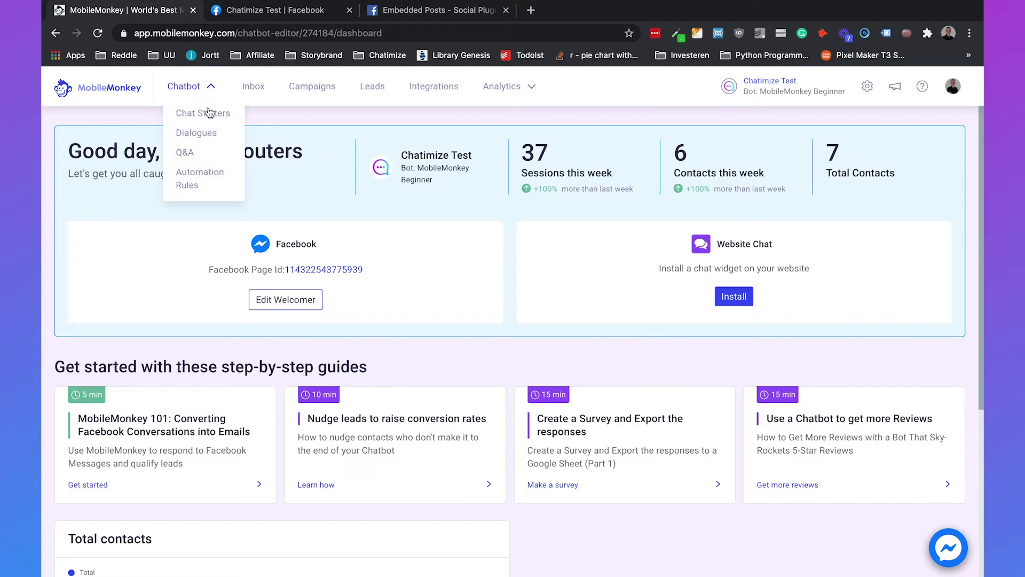
{"action": "left_click", "coordinate": [202, 113]}
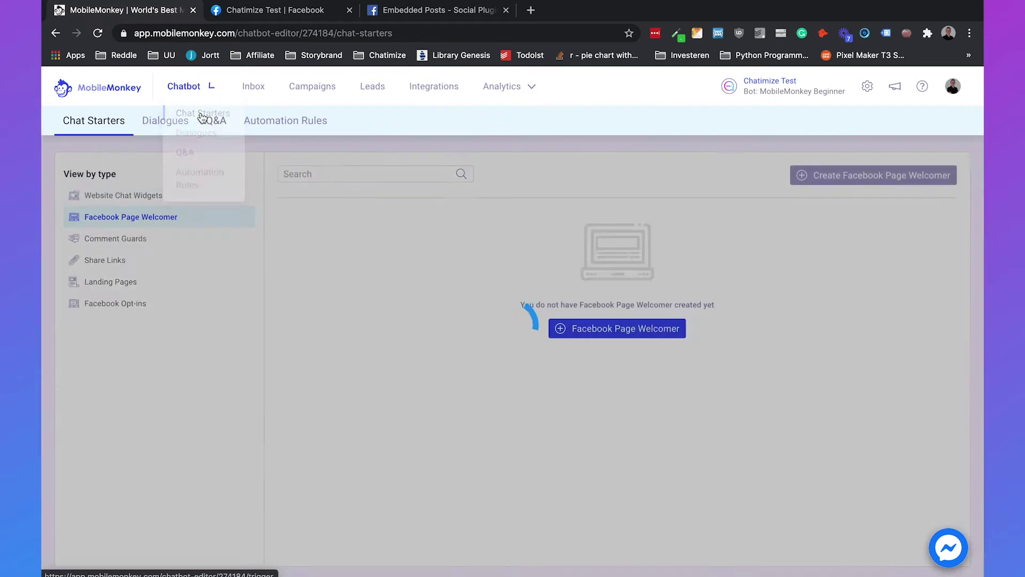
{"action": "left_click", "coordinate": [142, 238]}
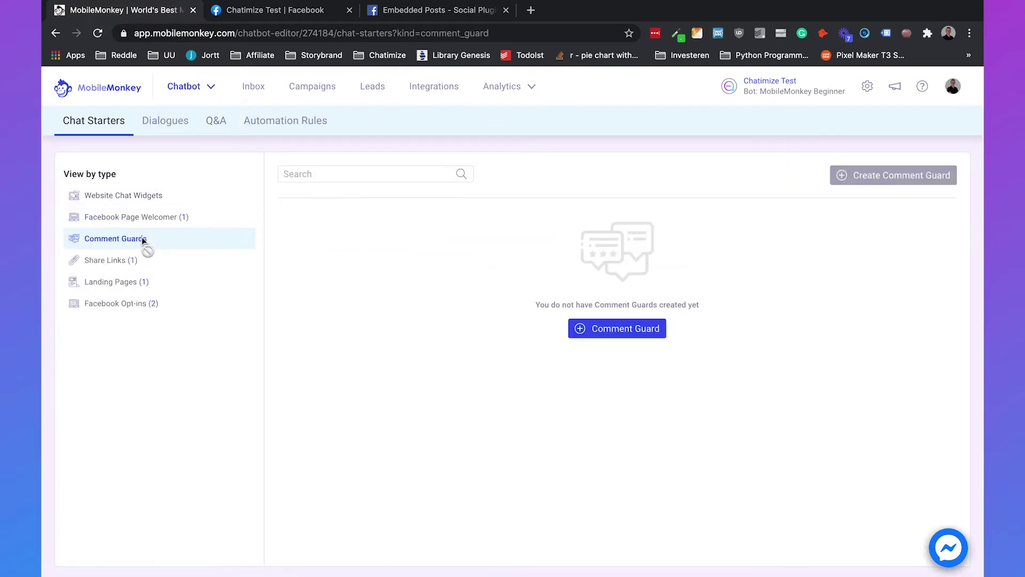
{"action": "left_click", "coordinate": [637, 329]}
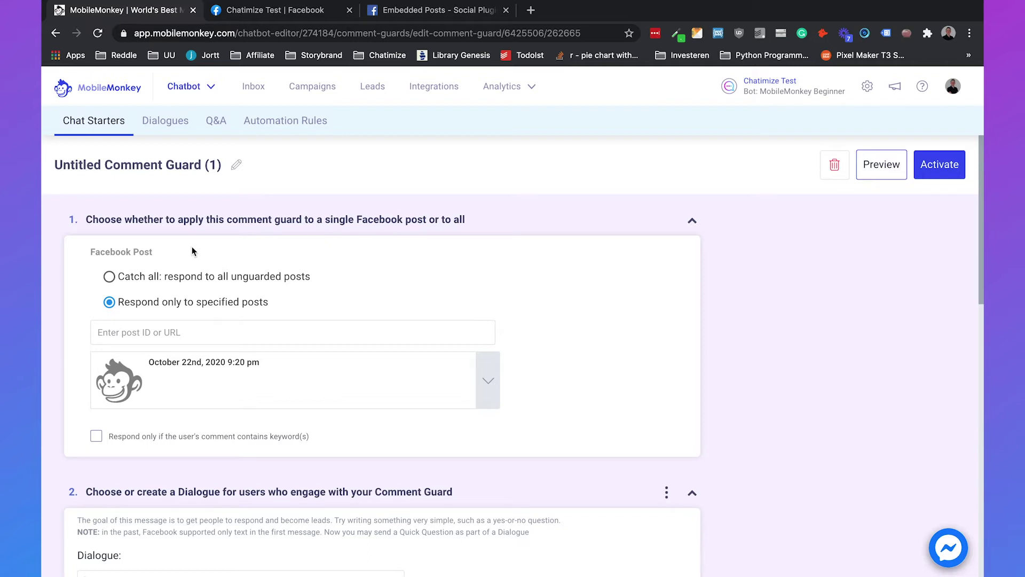
Set the guard to respond only to specified posts and close the Embedded Posts help page
{"action": "left_click", "coordinate": [109, 277]}
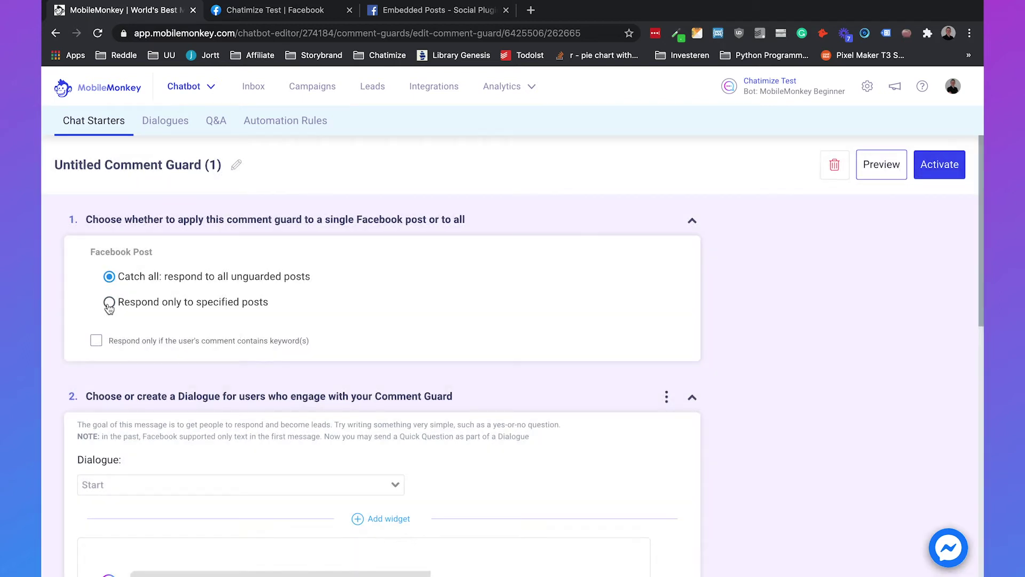
{"action": "left_click", "coordinate": [109, 303]}
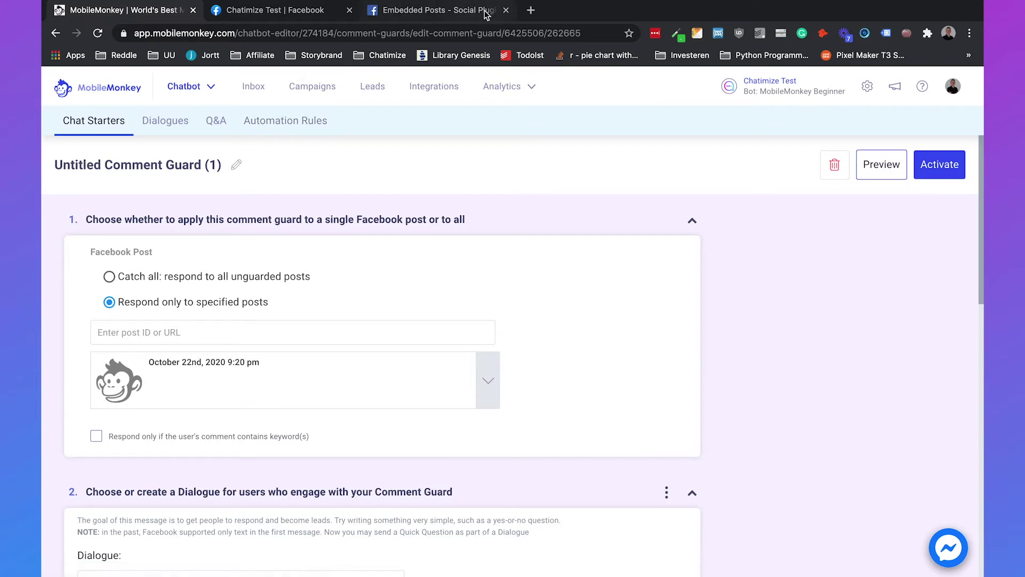
{"action": "left_click", "coordinate": [506, 9]}
Copy the dessert post's URL from its Facebook embed page and return to the comment guard editor
{"action": "left_click", "coordinate": [301, 16]}
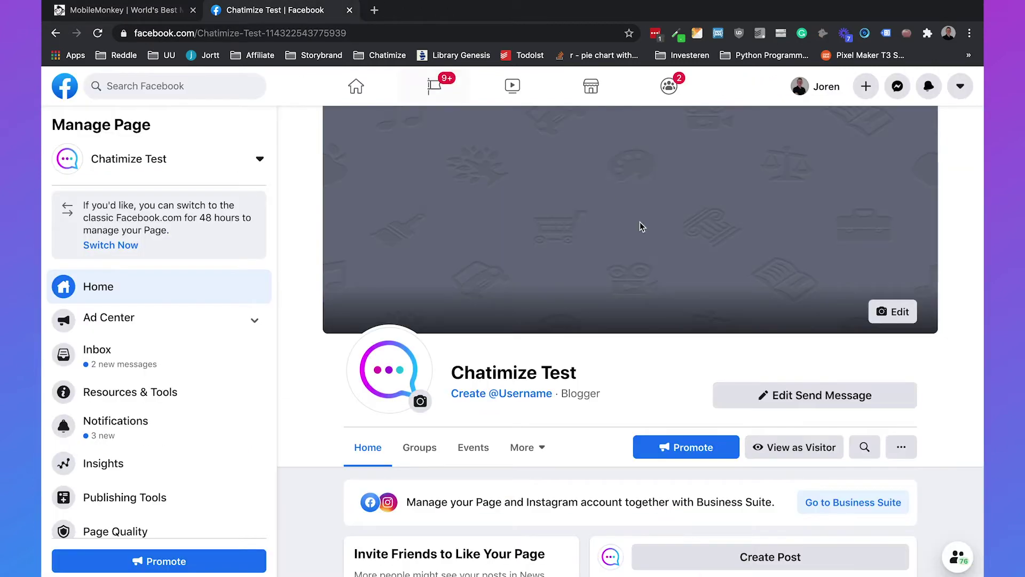
{"action": "scroll", "coordinate": [639, 222], "scroll_direction": "down", "scroll_amount": 5}
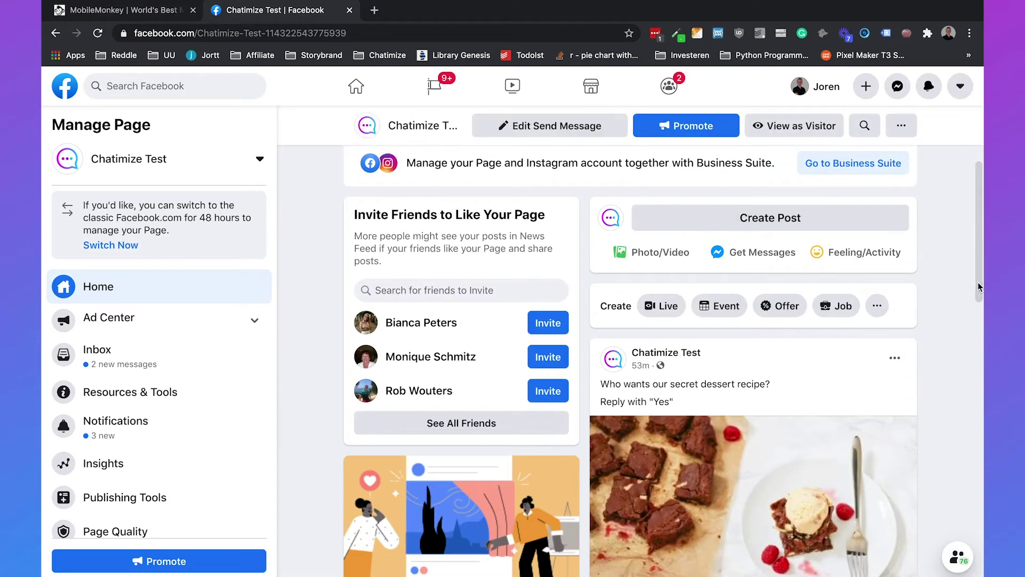
{"action": "scroll", "coordinate": [941, 289], "scroll_direction": "down", "scroll_amount": 1}
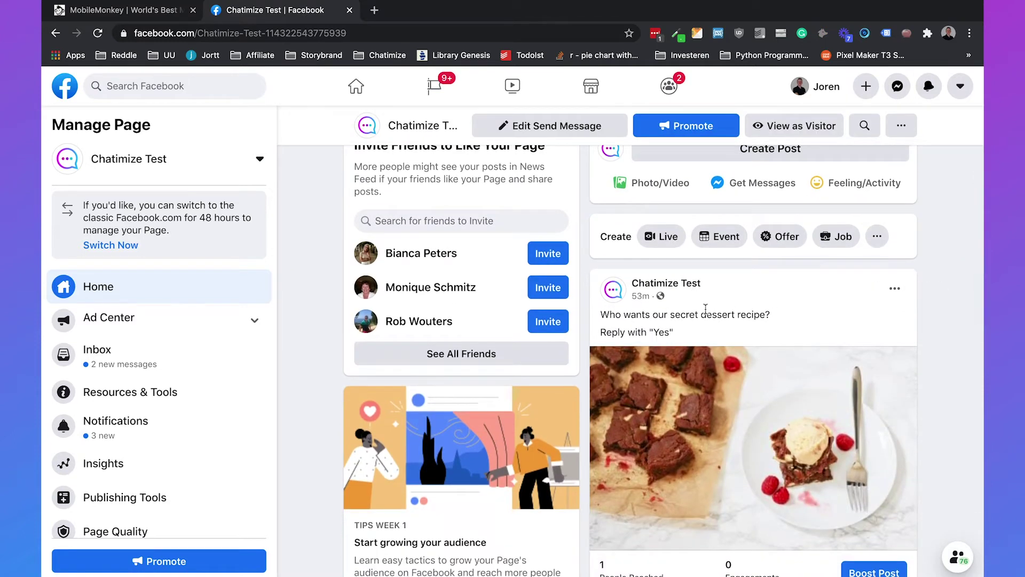
{"action": "triple_click", "coordinate": [658, 333]}
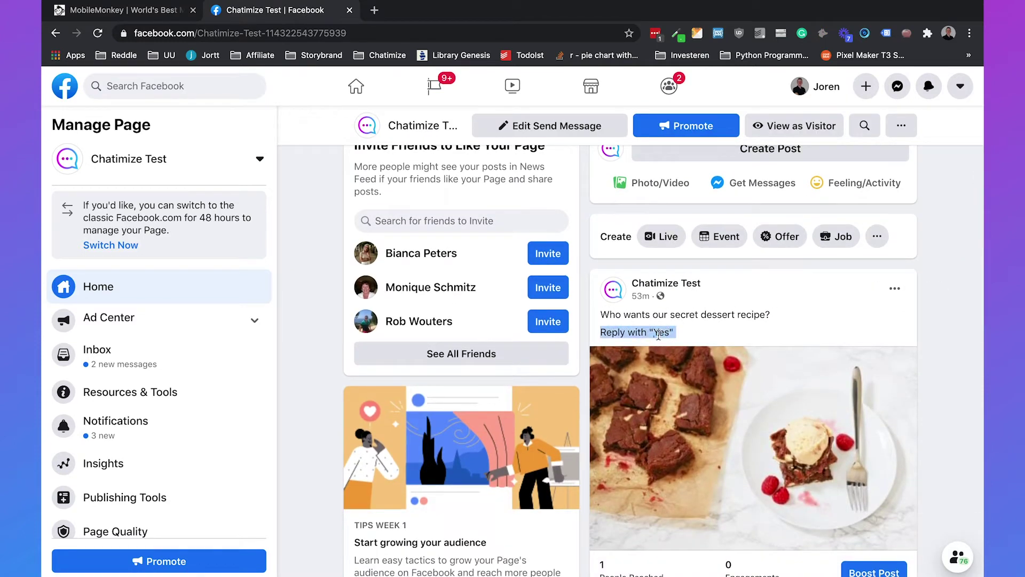
{"action": "left_click", "coordinate": [713, 329]}
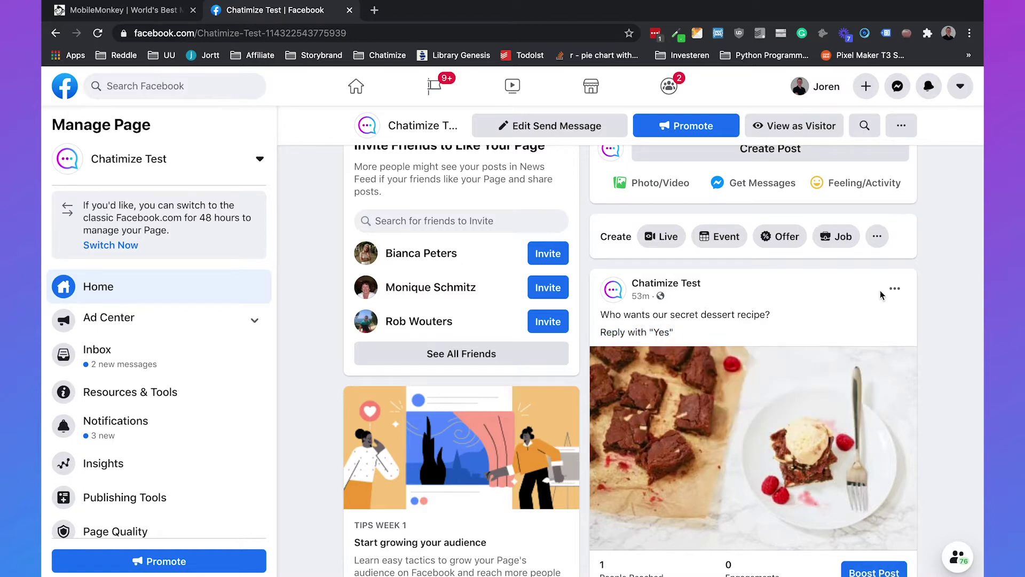
{"action": "left_click", "coordinate": [895, 289]}
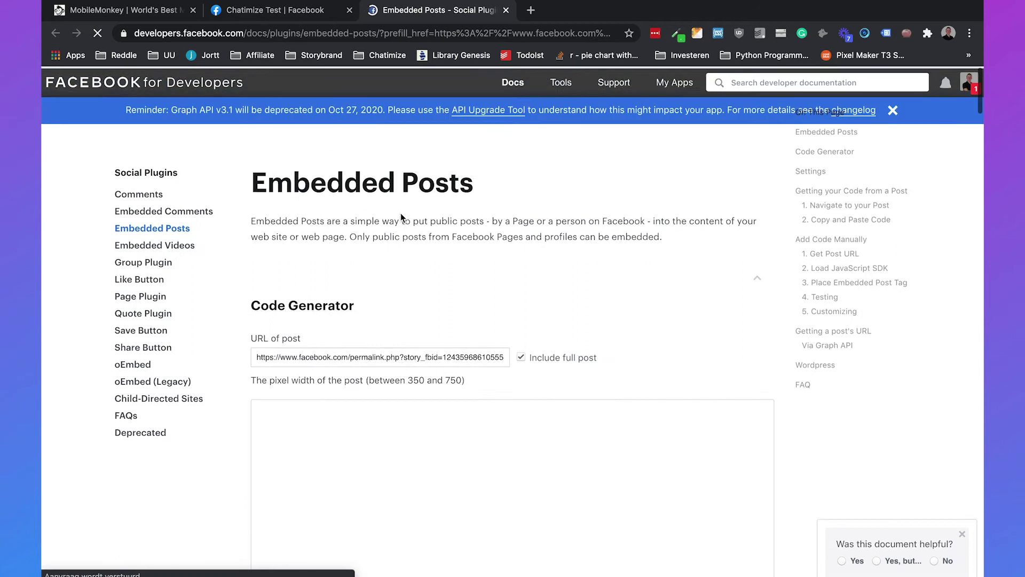
{"action": "triple_click", "coordinate": [375, 358]}
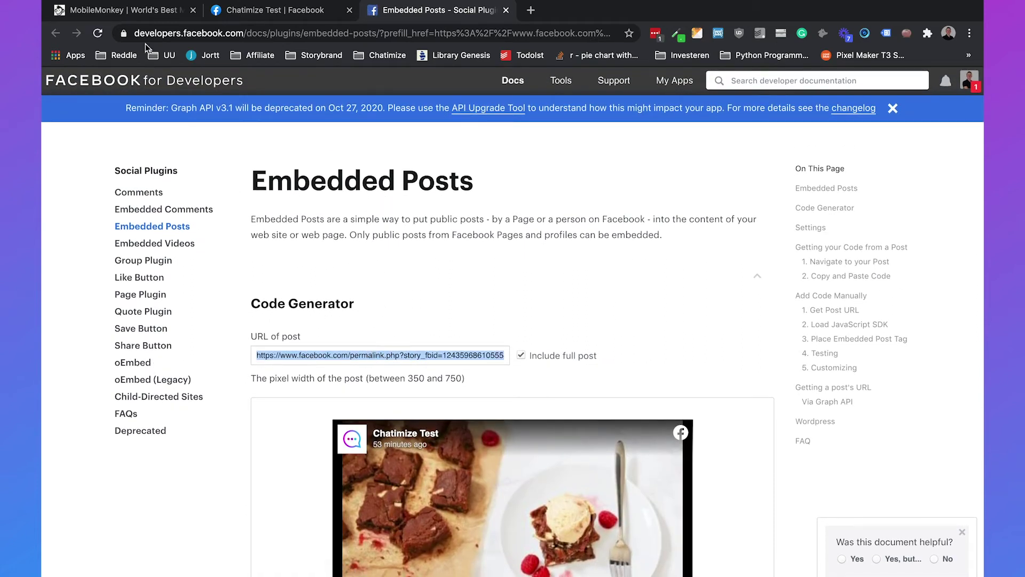
{"action": "left_click", "coordinate": [120, 10]}
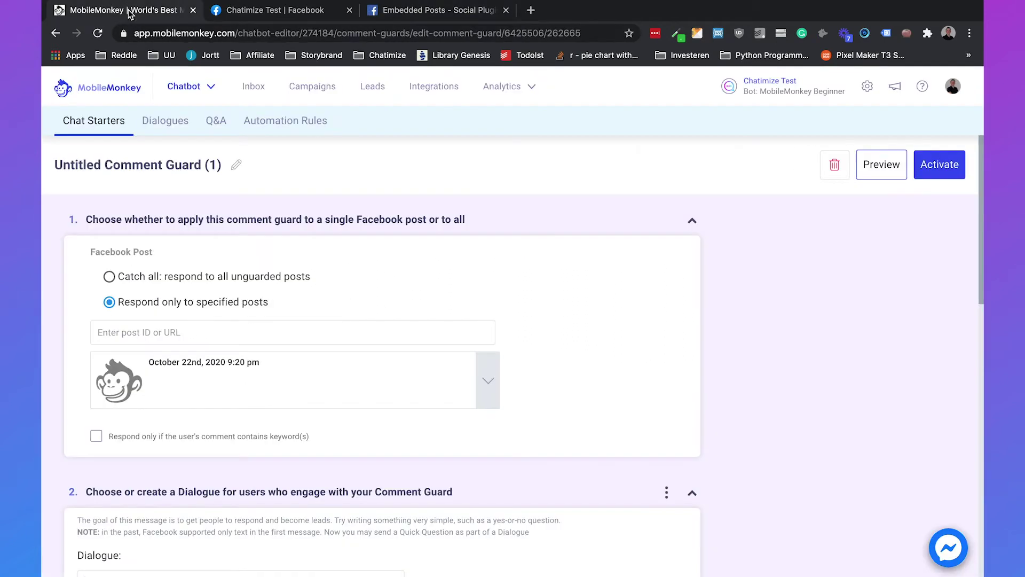
Paste the dessert post's URL into the 'Enter post ID or URL' field
{"action": "left_click", "coordinate": [242, 330]}
{"action": "key", "text": "ctrl+v"}
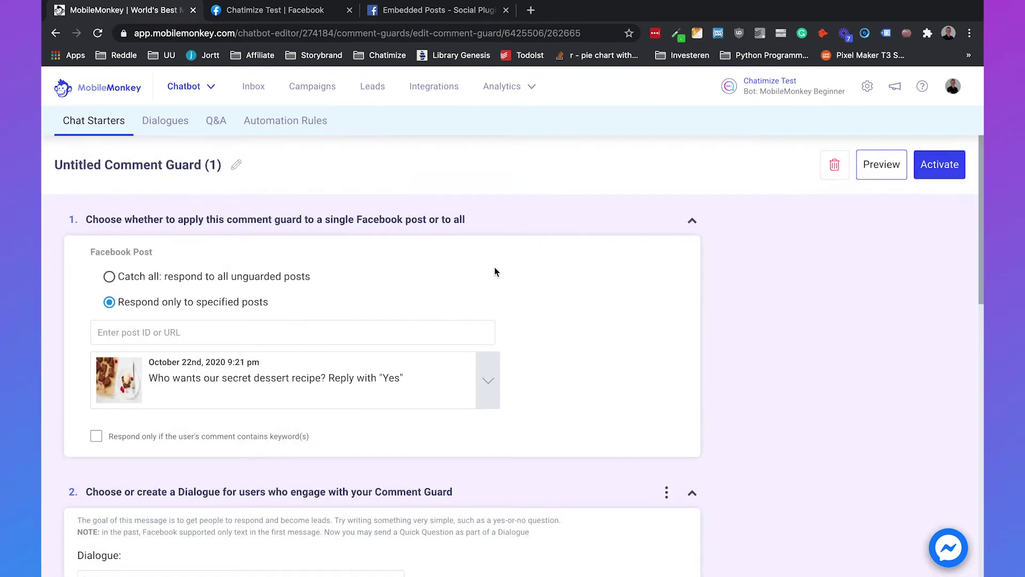
{"action": "scroll", "coordinate": [495, 272], "scroll_direction": "down", "scroll_amount": 1}
{"action": "scroll", "coordinate": [495, 272], "scroll_direction": "down", "scroll_amount": 3}
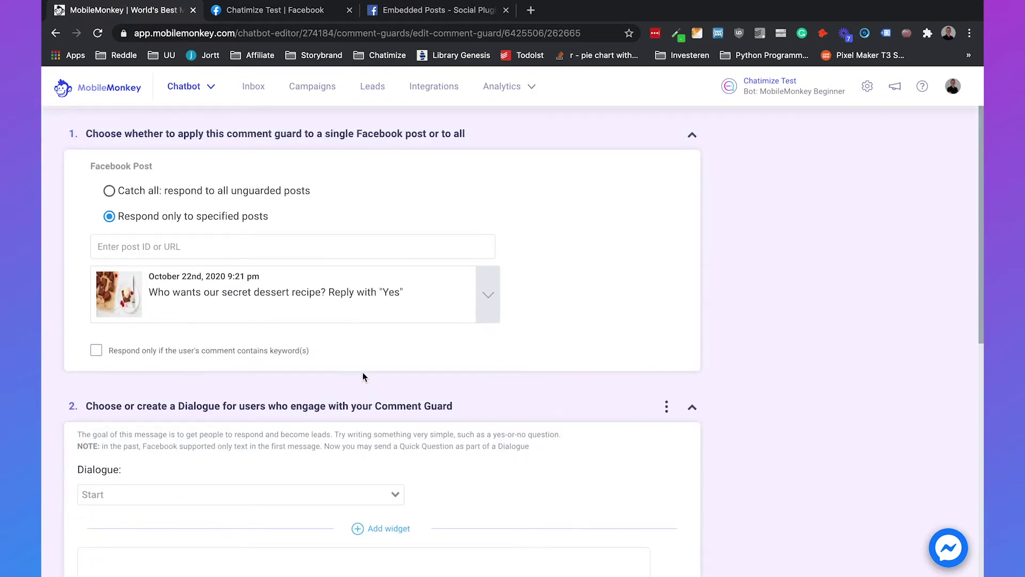
Make the guard respond only to comments containing the keyword 'Yes'
{"action": "left_click", "coordinate": [99, 354]}
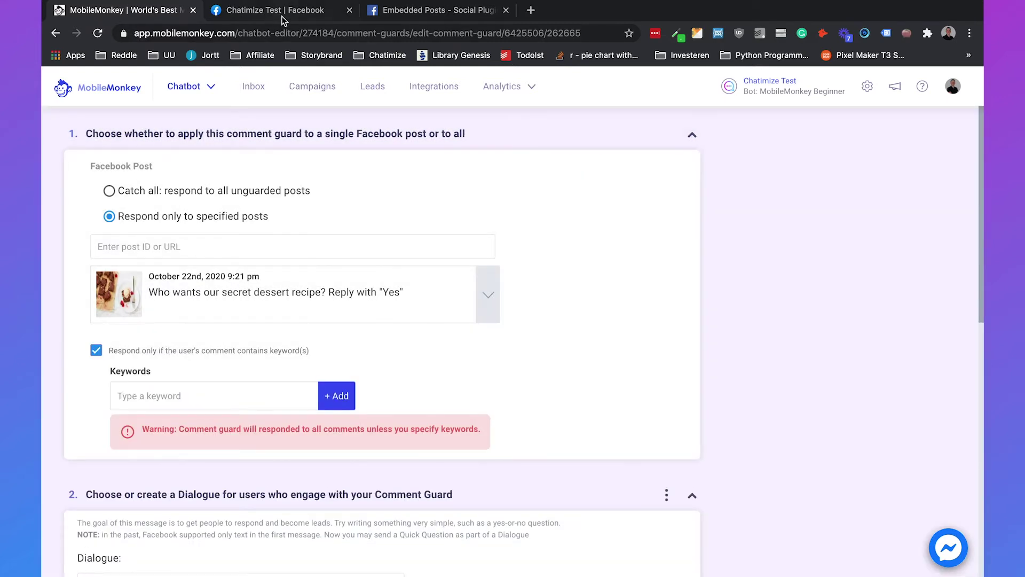
{"action": "left_click", "coordinate": [282, 17]}
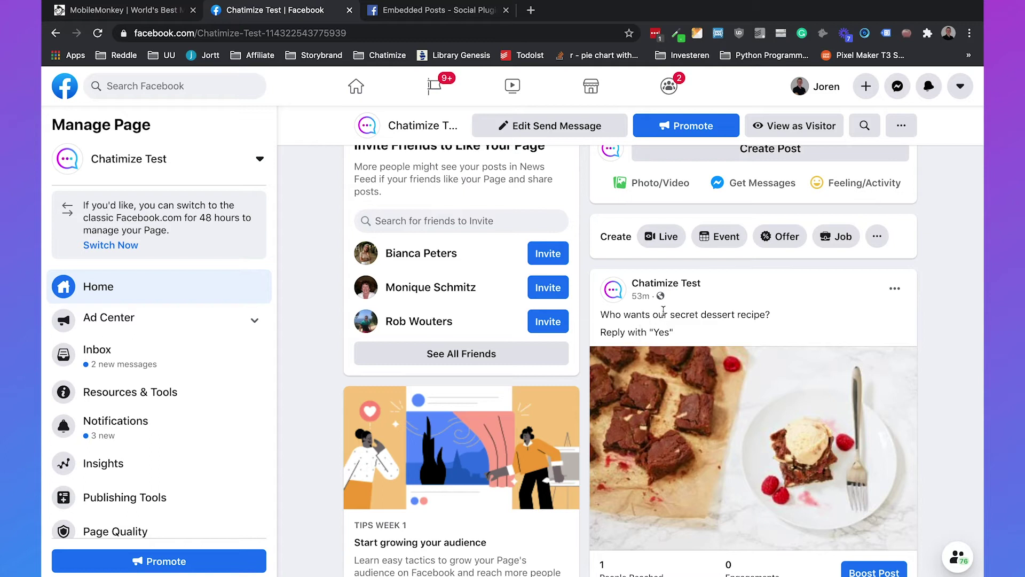
{"action": "left_click", "coordinate": [122, 10]}
{"action": "type", "text": "Y"}
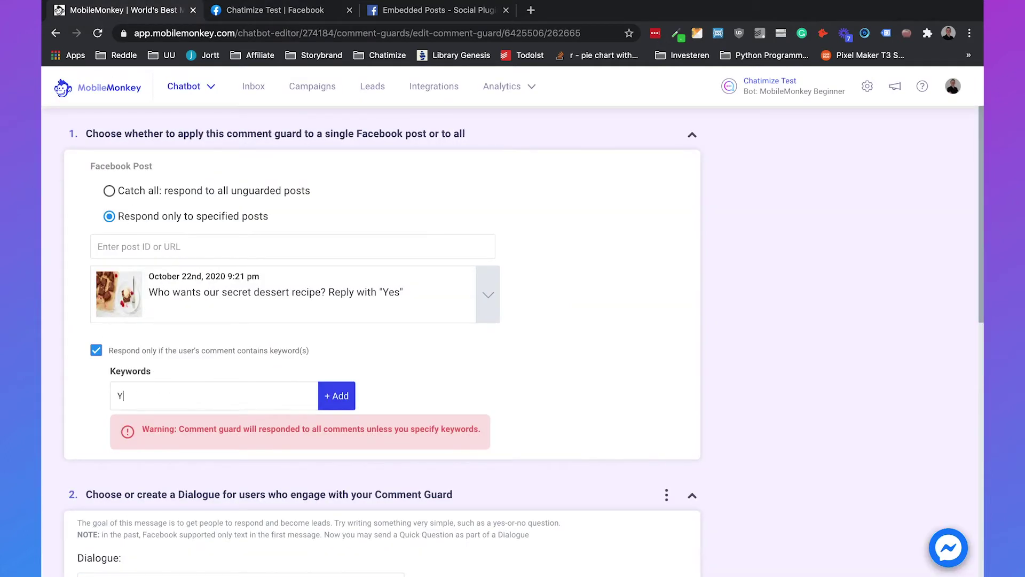
{"action": "type", "text": "es"}
{"action": "key", "text": "Return"}
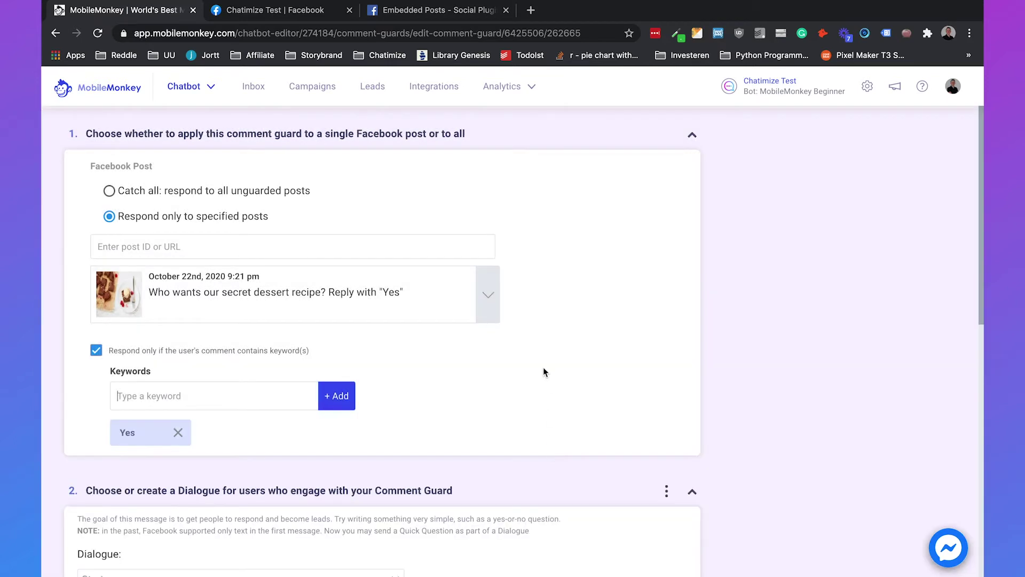
{"action": "scroll", "coordinate": [542, 367], "scroll_direction": "down", "scroll_amount": 2}
{"action": "scroll", "coordinate": [542, 367], "scroll_direction": "down", "scroll_amount": 2}
{"action": "scroll", "coordinate": [522, 261], "scroll_direction": "down", "scroll_amount": 1}
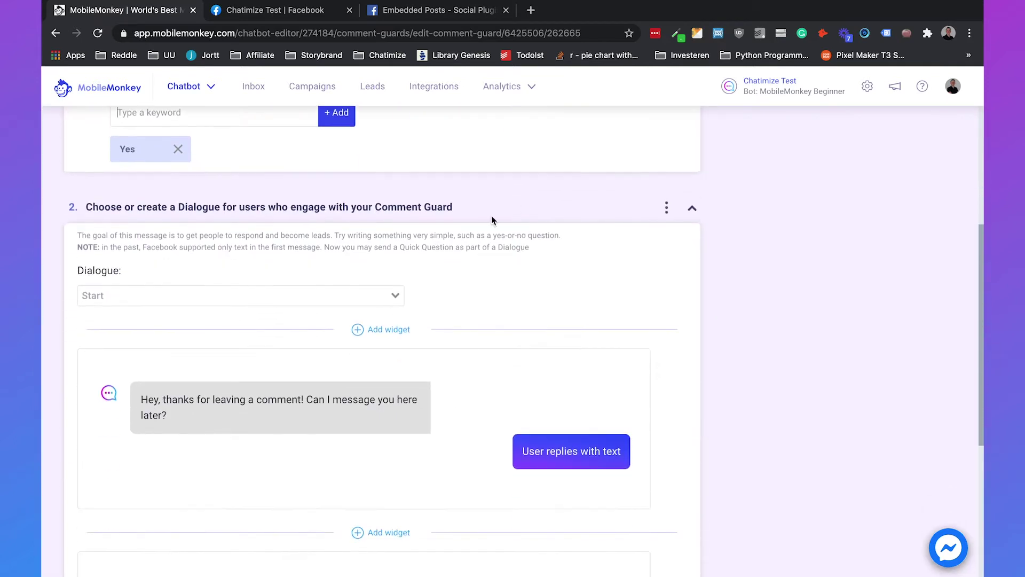
{"action": "left_click", "coordinate": [260, 300]}
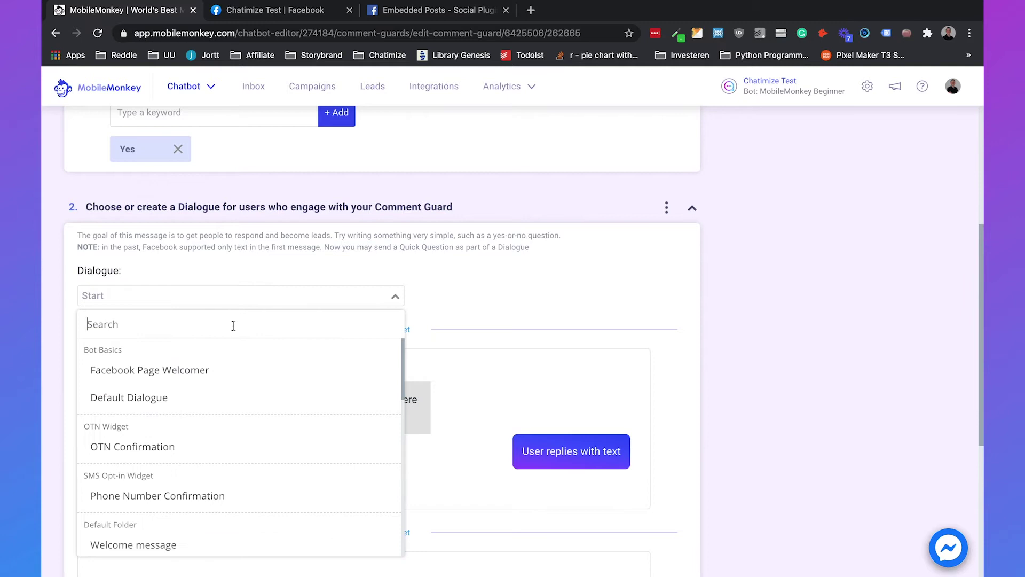
{"action": "type", "text": "reci"}
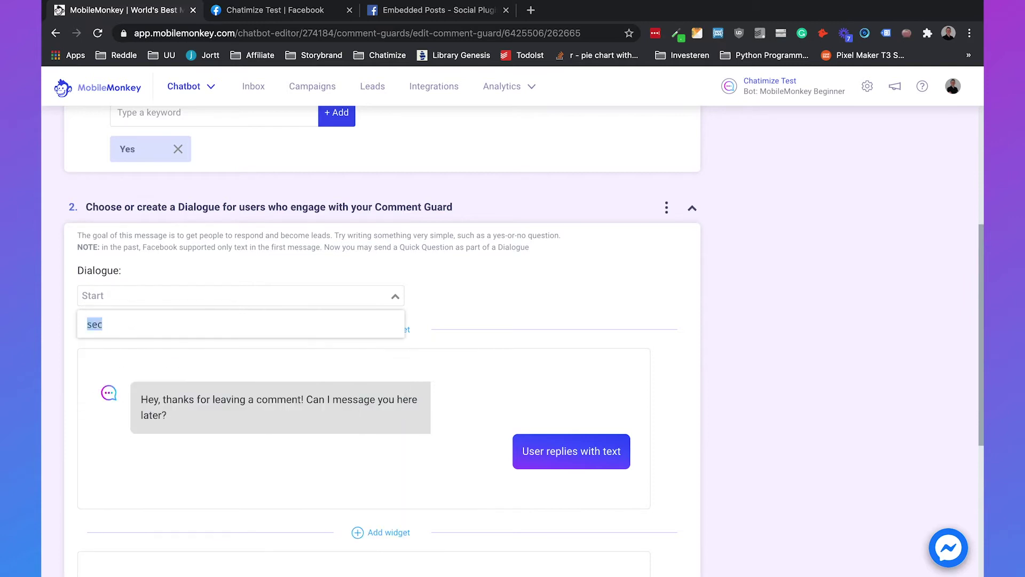
{"action": "type", "text": "pe"}
{"action": "left_click", "coordinate": [165, 368]}
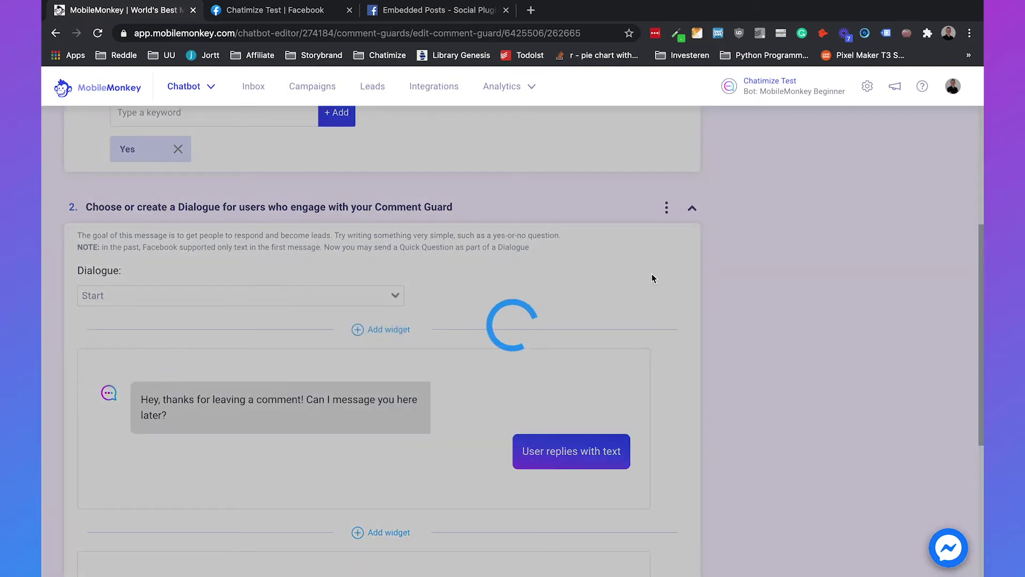
{"action": "scroll", "coordinate": [599, 297], "scroll_direction": "down", "scroll_amount": 6}
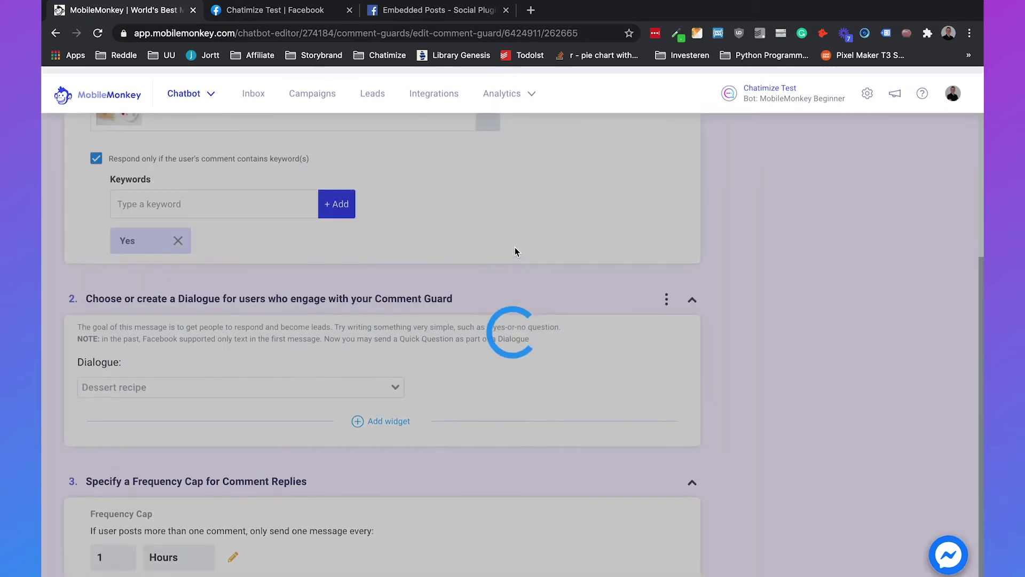
{"action": "scroll", "coordinate": [635, 298], "scroll_direction": "up", "scroll_amount": 3}
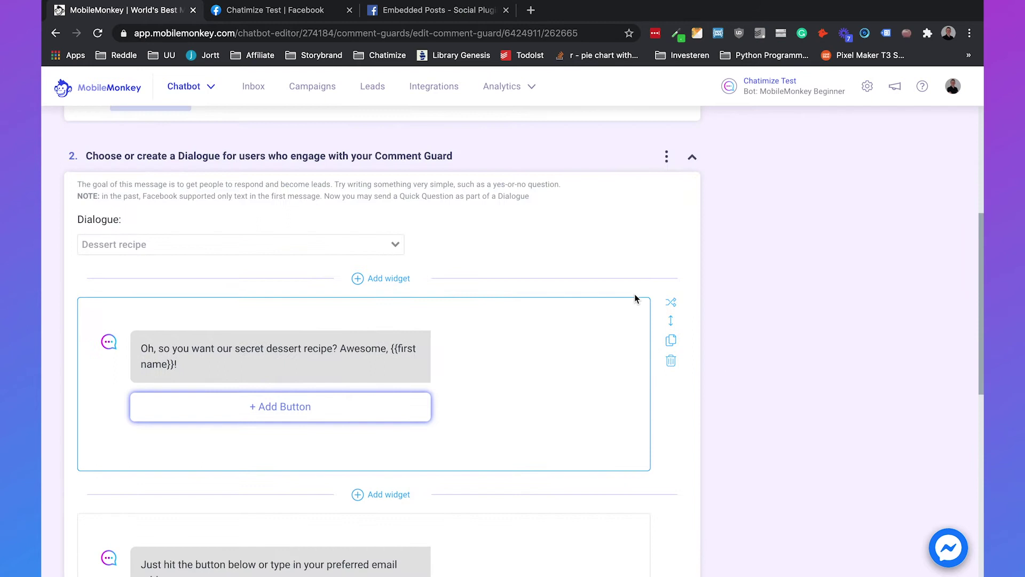
{"action": "scroll", "coordinate": [634, 299], "scroll_direction": "down", "scroll_amount": 3}
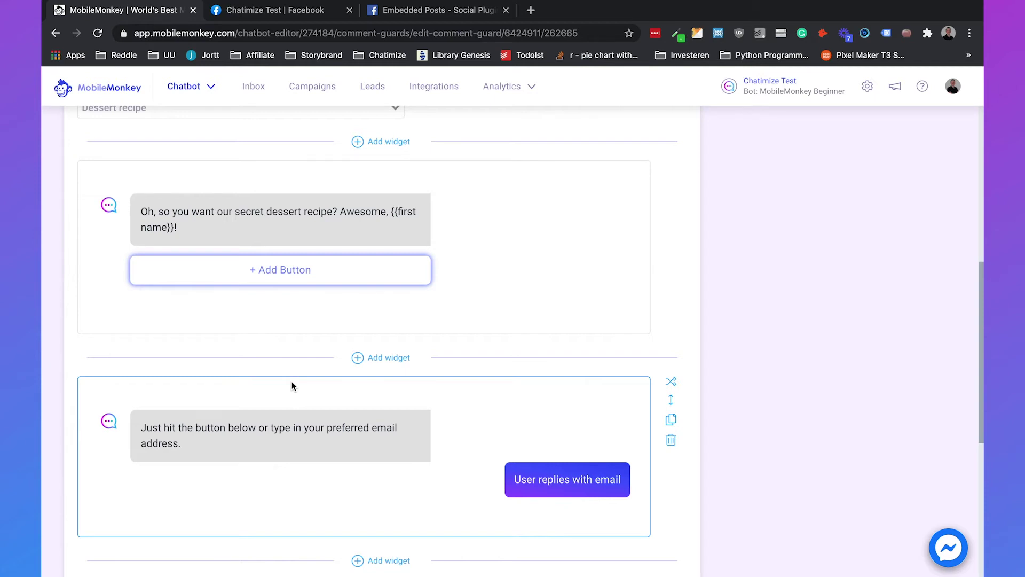
{"action": "scroll", "coordinate": [287, 338], "scroll_direction": "up", "scroll_amount": 2}
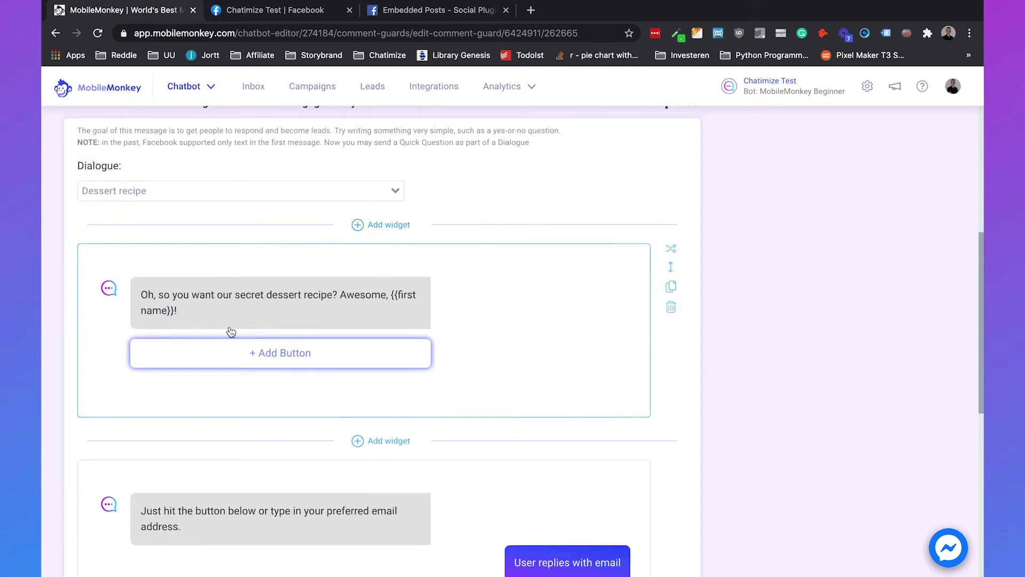
{"action": "scroll", "coordinate": [266, 291], "scroll_direction": "down", "scroll_amount": 1}
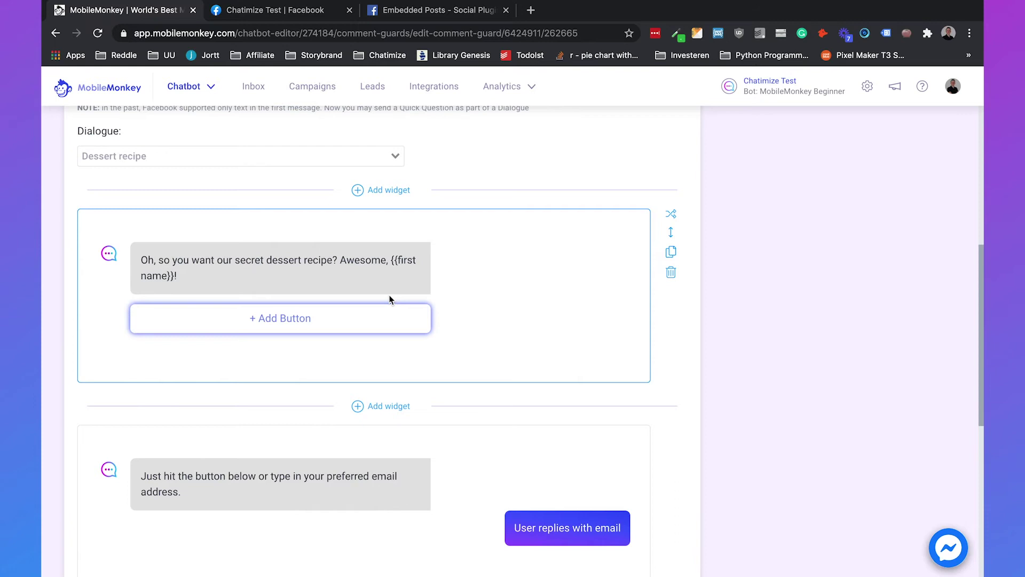
{"action": "scroll", "coordinate": [390, 300], "scroll_direction": "down", "scroll_amount": 5}
{"action": "scroll", "coordinate": [338, 339], "scroll_direction": "up", "scroll_amount": 2}
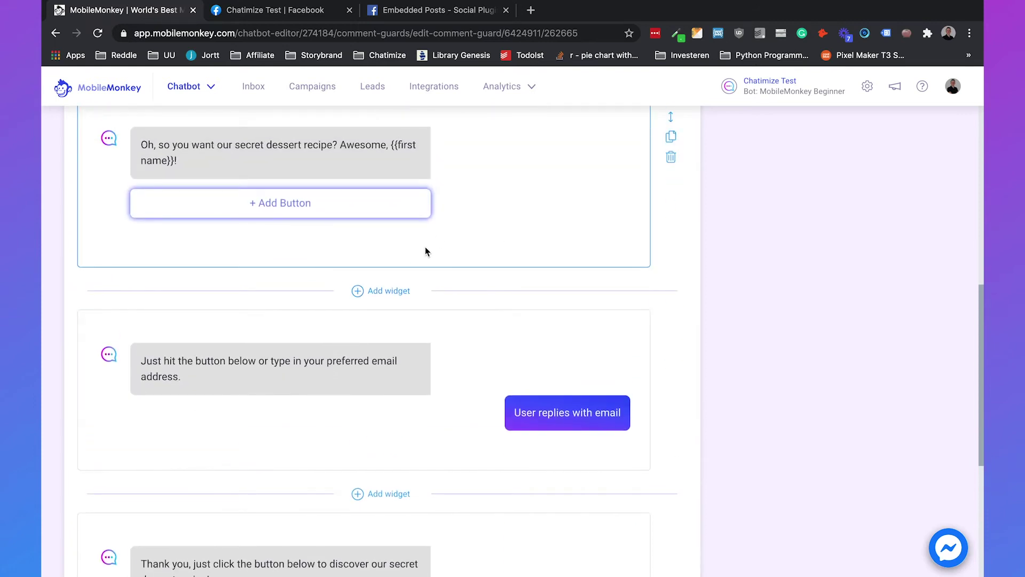
Clone the Dessert recipe dialogue from Chatbot > Dialogues and open the copy
{"action": "left_click", "coordinate": [210, 88]}
{"action": "right_click", "coordinate": [188, 136]}
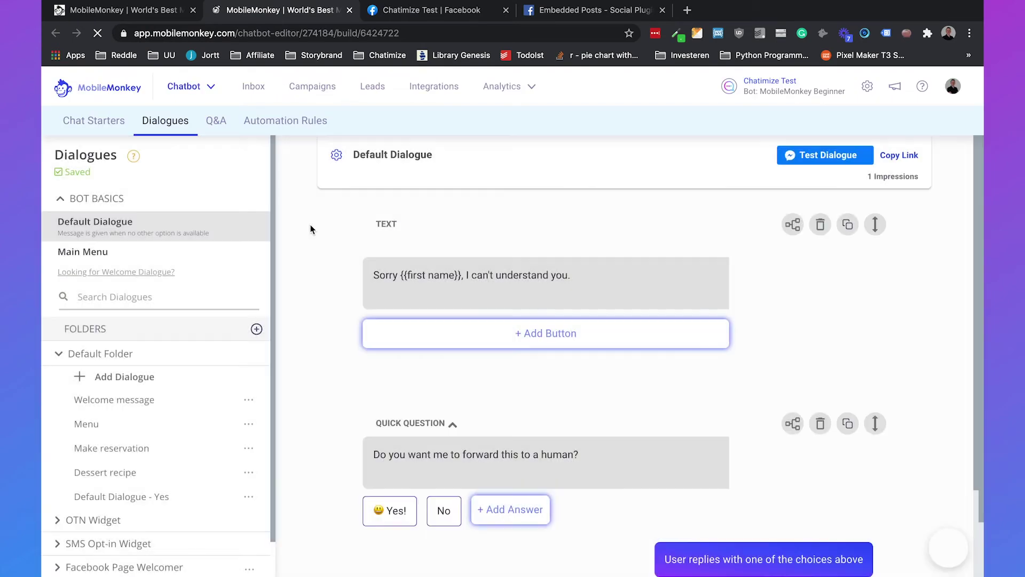
{"action": "scroll", "coordinate": [227, 378], "scroll_direction": "down", "scroll_amount": 2}
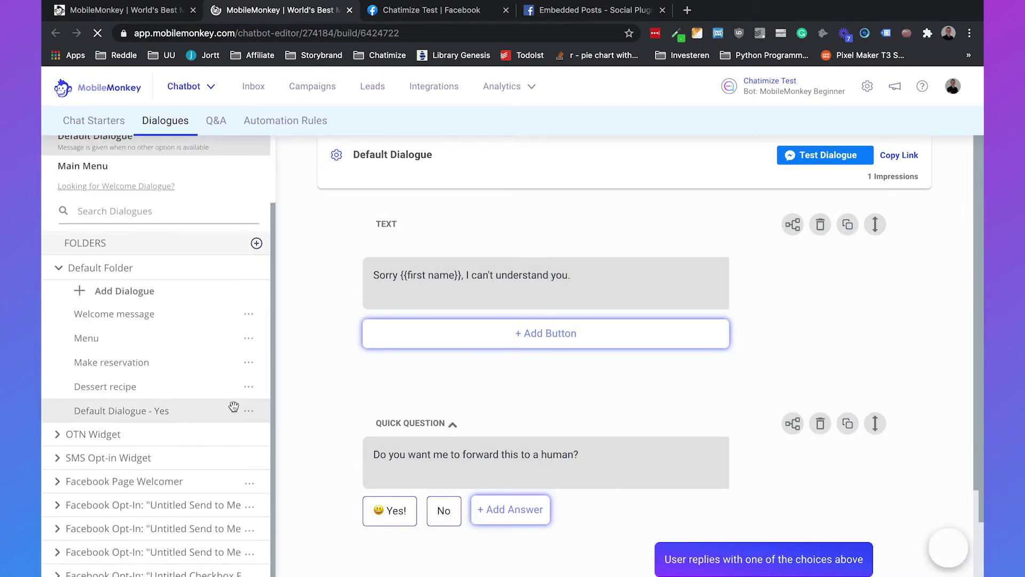
{"action": "left_click", "coordinate": [249, 389]}
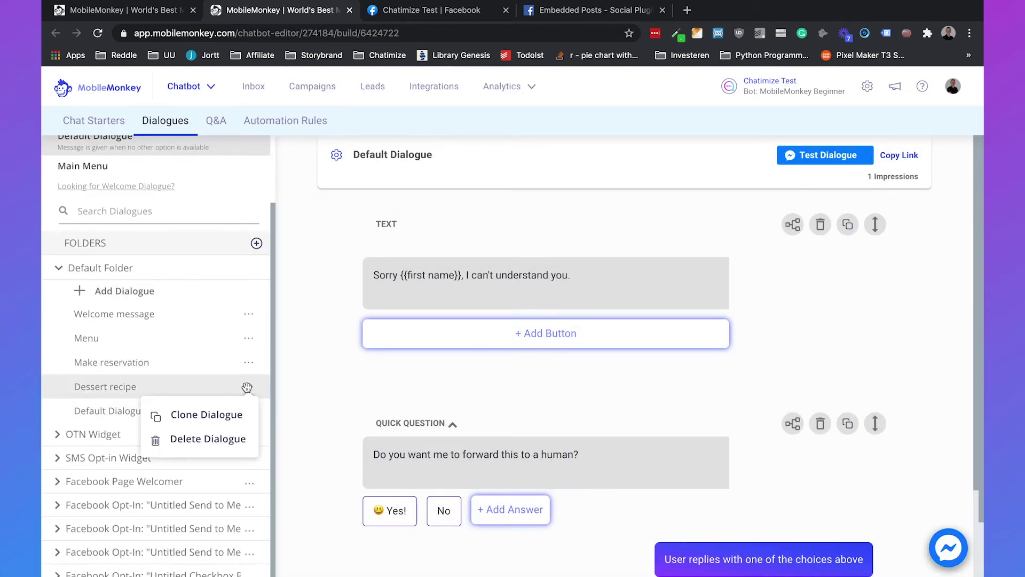
{"action": "left_click", "coordinate": [223, 418]}
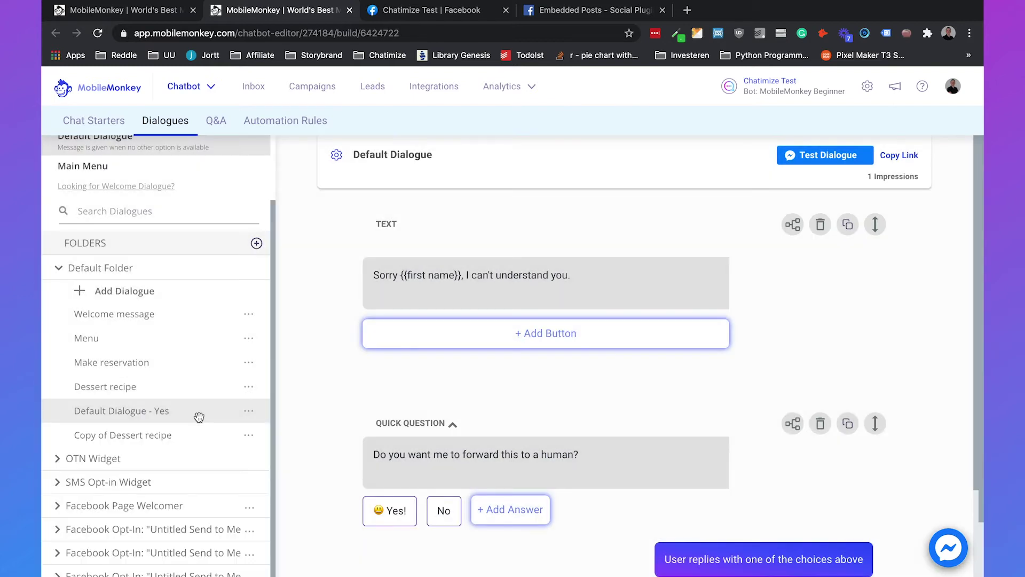
{"action": "left_click", "coordinate": [153, 435]}
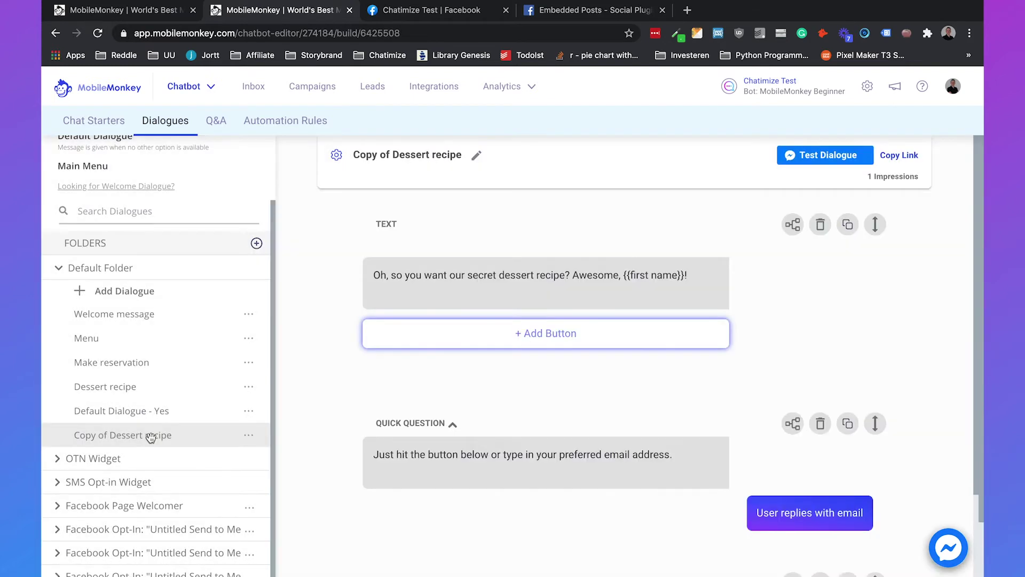
Rename the copy to 'Dessert recipe - Facebook comments'
{"action": "left_click", "coordinate": [476, 157]}
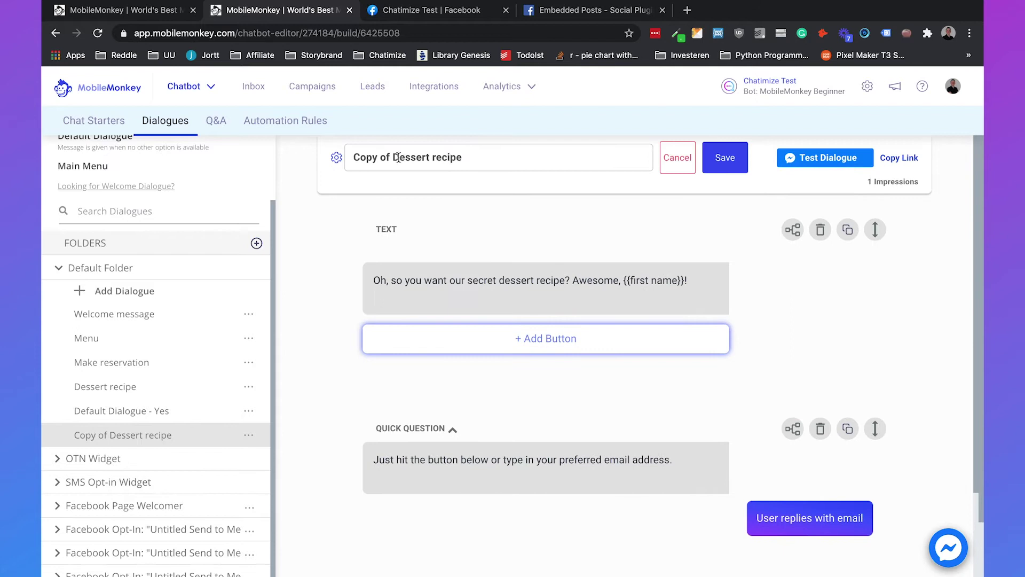
{"action": "left_click_drag", "start_coordinate": [399, 158], "coordinate": [318, 157]}
{"action": "key", "text": "BackSpace"}
{"action": "key", "text": "End"}
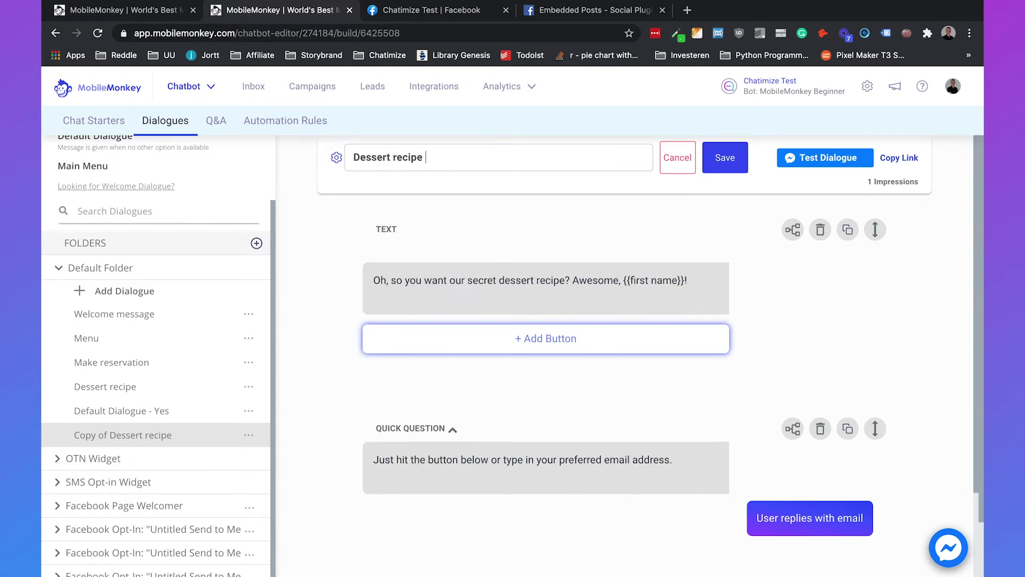
{"action": "type", "text": "- Facebook comments"}
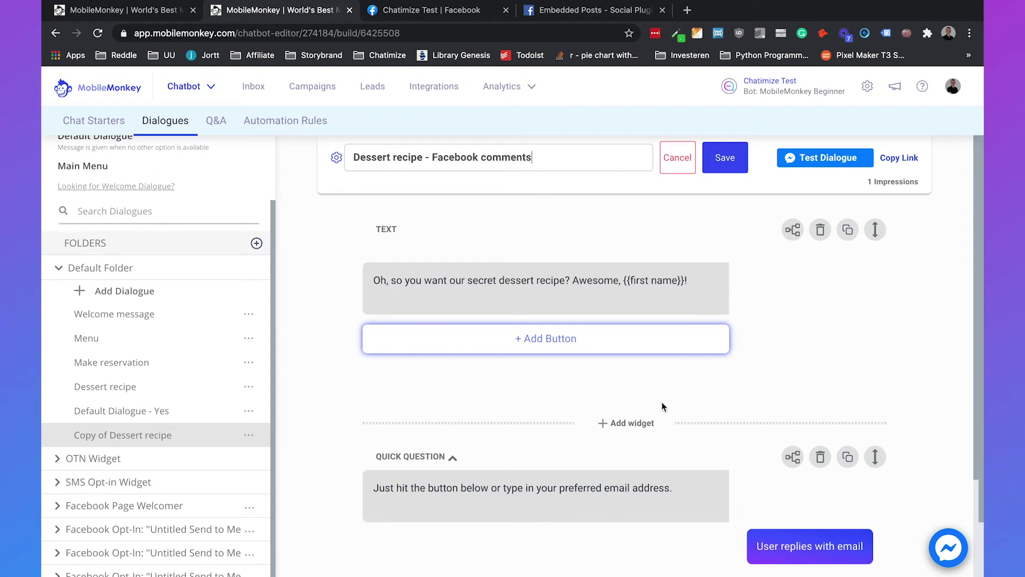
{"action": "scroll", "coordinate": [662, 402], "scroll_direction": "down", "scroll_amount": 5}
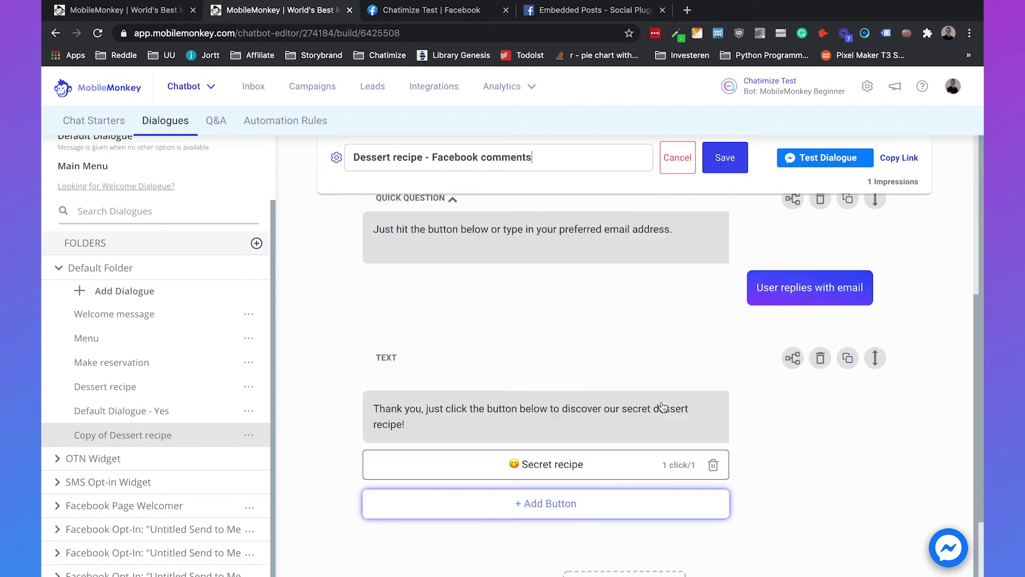
Add a quick question at the top of the dialogue containing the pasted dessert recipe greeting
{"action": "scroll", "coordinate": [661, 405], "scroll_direction": "down", "scroll_amount": 2}
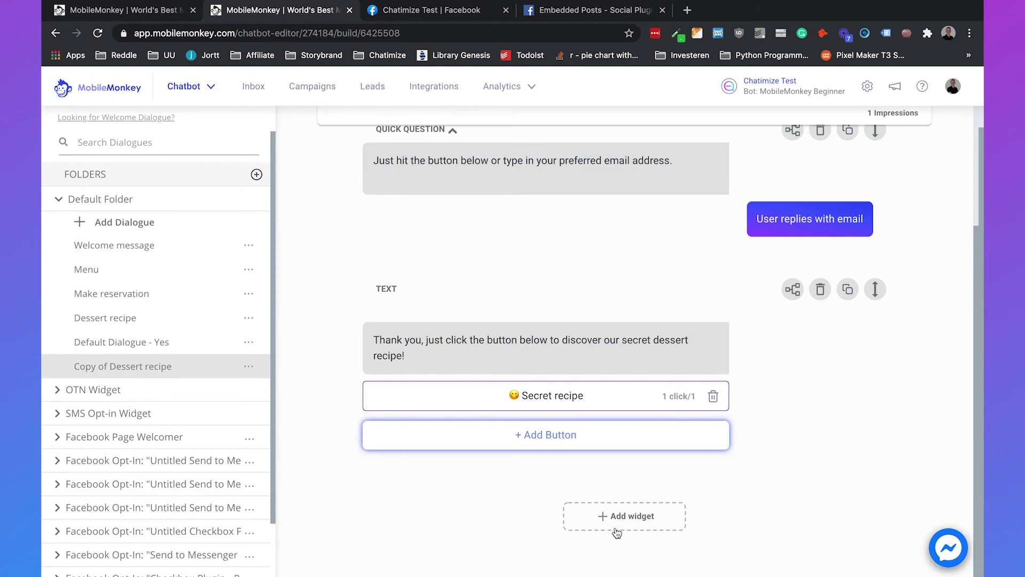
{"action": "scroll", "coordinate": [617, 532], "scroll_direction": "up", "scroll_amount": 5}
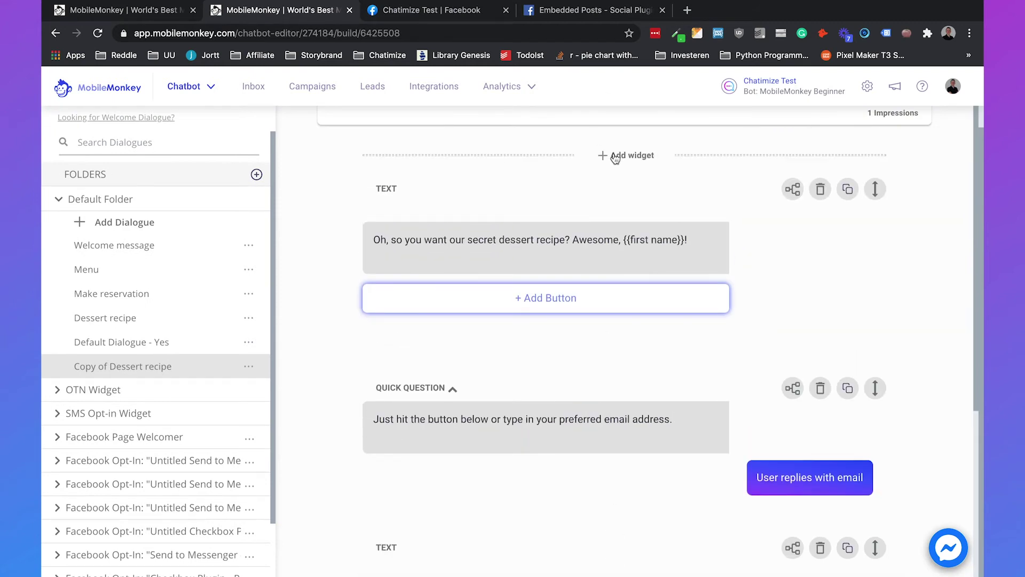
{"action": "left_click", "coordinate": [616, 158]}
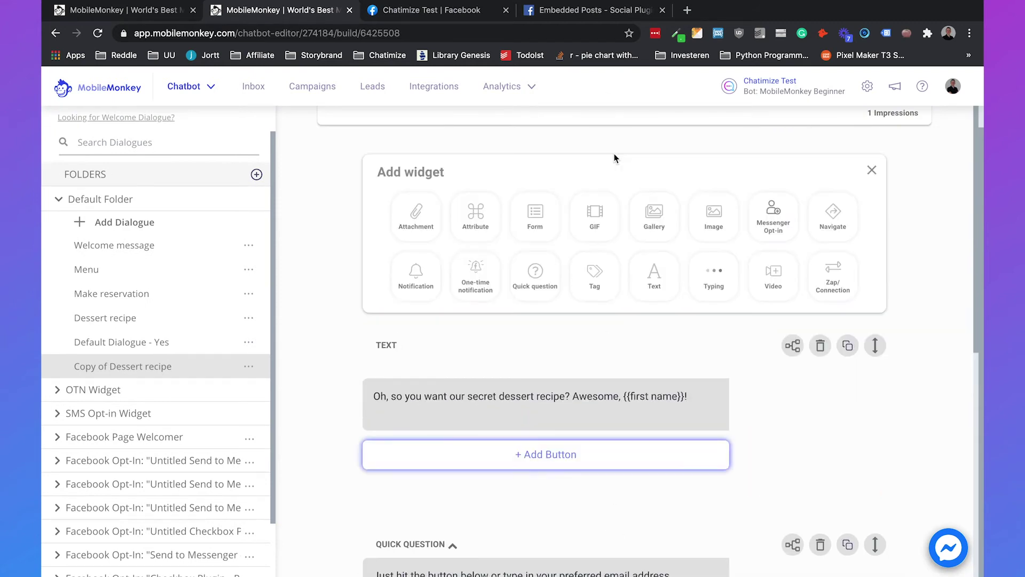
{"action": "left_click", "coordinate": [532, 269]}
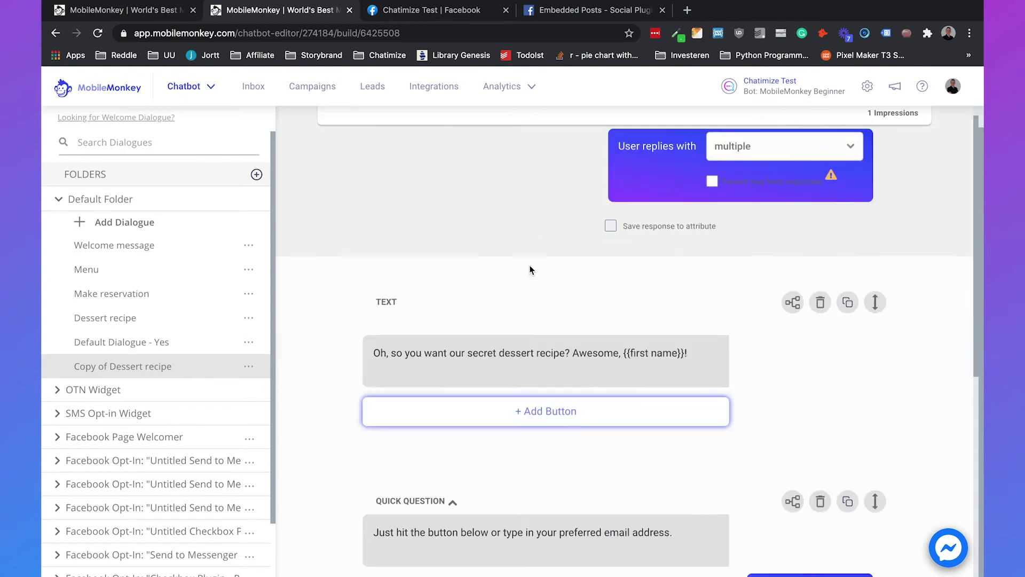
{"action": "left_click", "coordinate": [505, 306]}
{"action": "triple_click", "coordinate": [482, 367]}
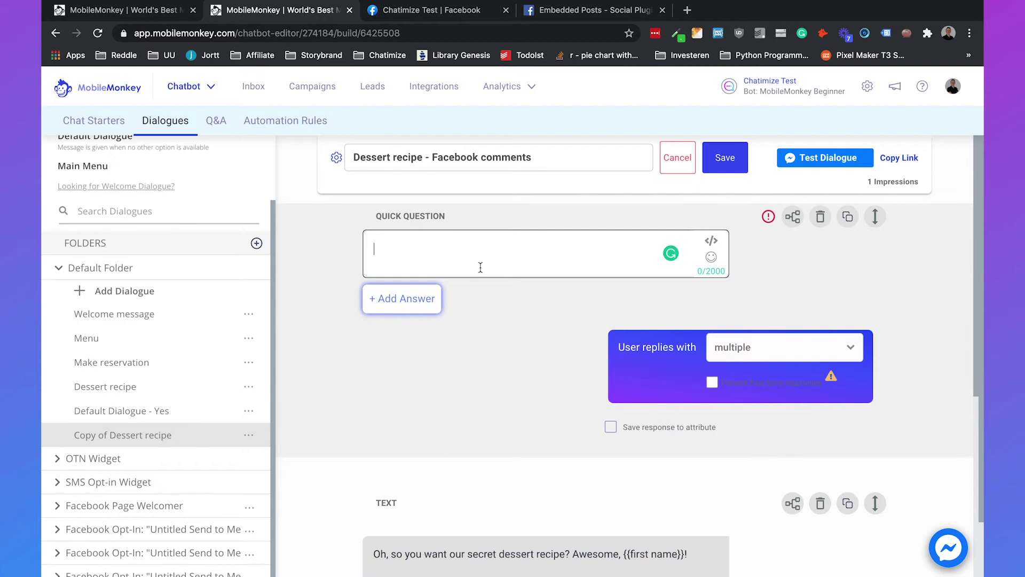
{"action": "key", "text": "super+v"}
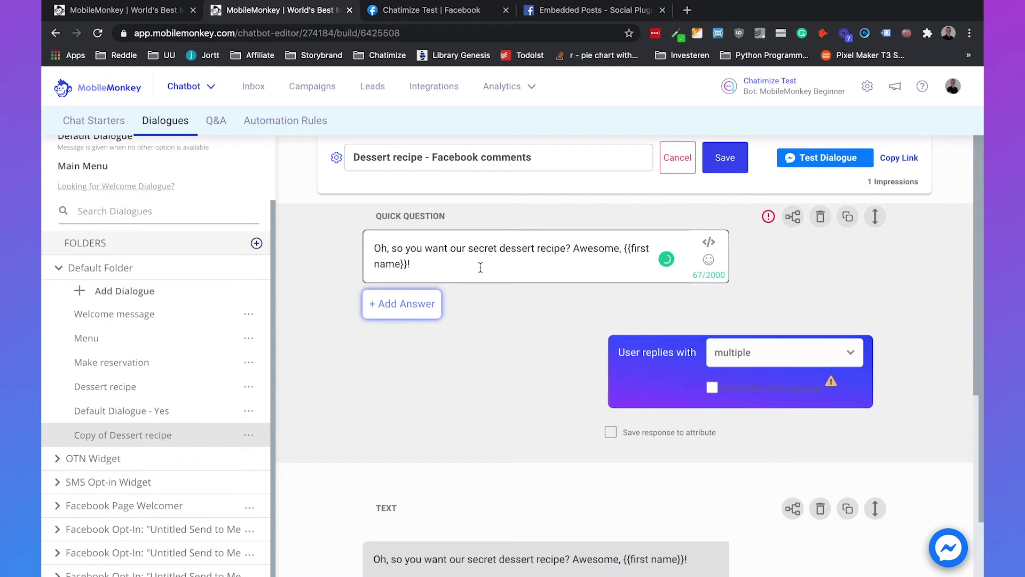
Give the quick question a single answer option, 'Yes'
{"action": "left_click", "coordinate": [420, 315]}
{"action": "left_click", "coordinate": [443, 323]}
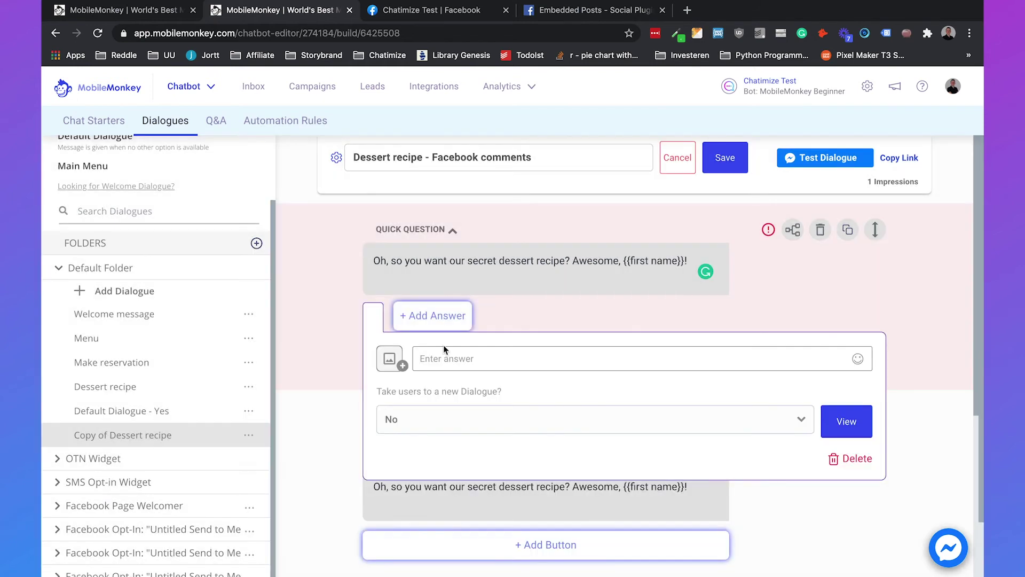
{"action": "type", "text": "Yes"}
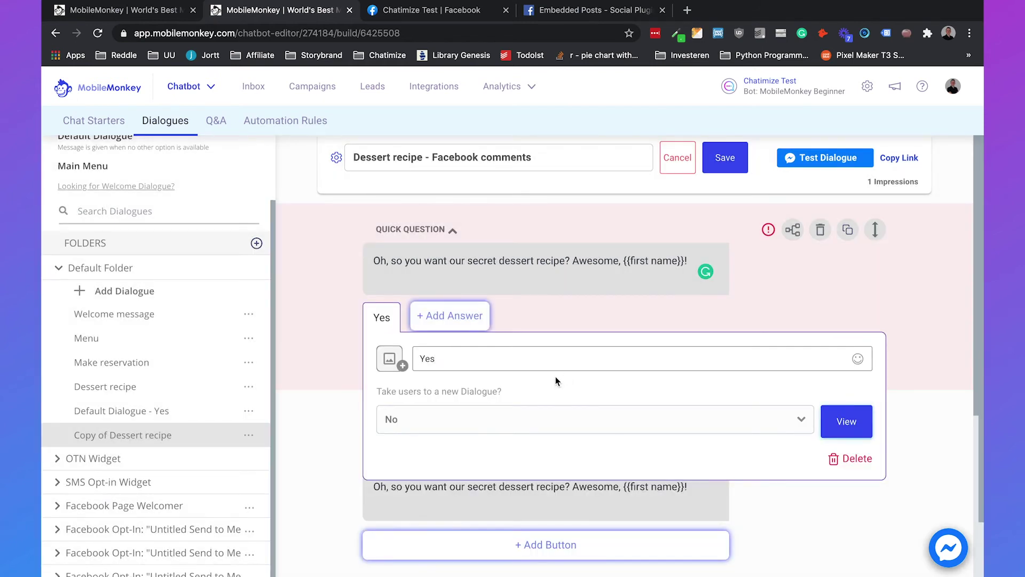
{"action": "left_click", "coordinate": [940, 449]}
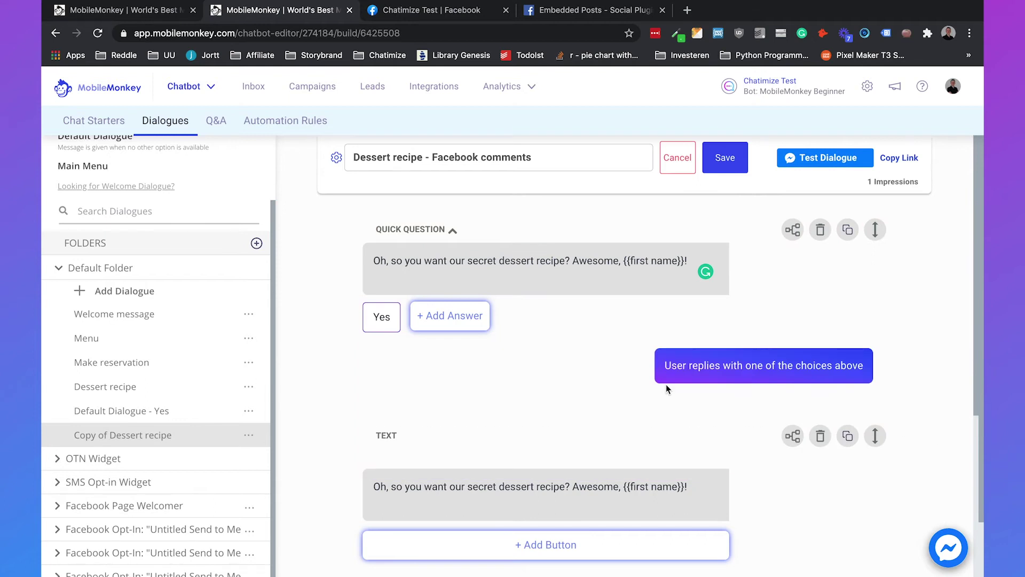
{"action": "scroll", "coordinate": [667, 389], "scroll_direction": "down", "scroll_amount": 2}
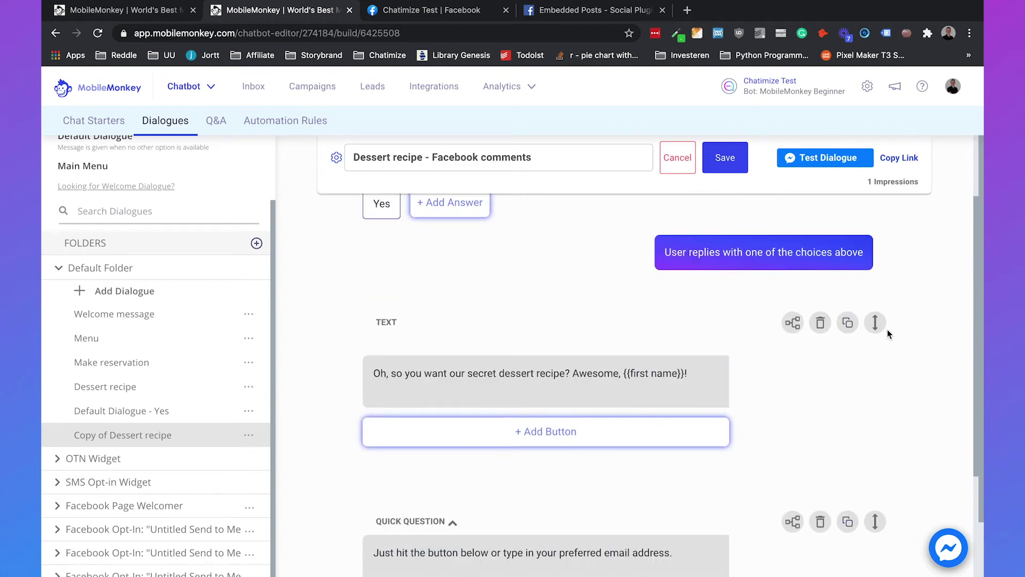
{"action": "left_click", "coordinate": [820, 323]}
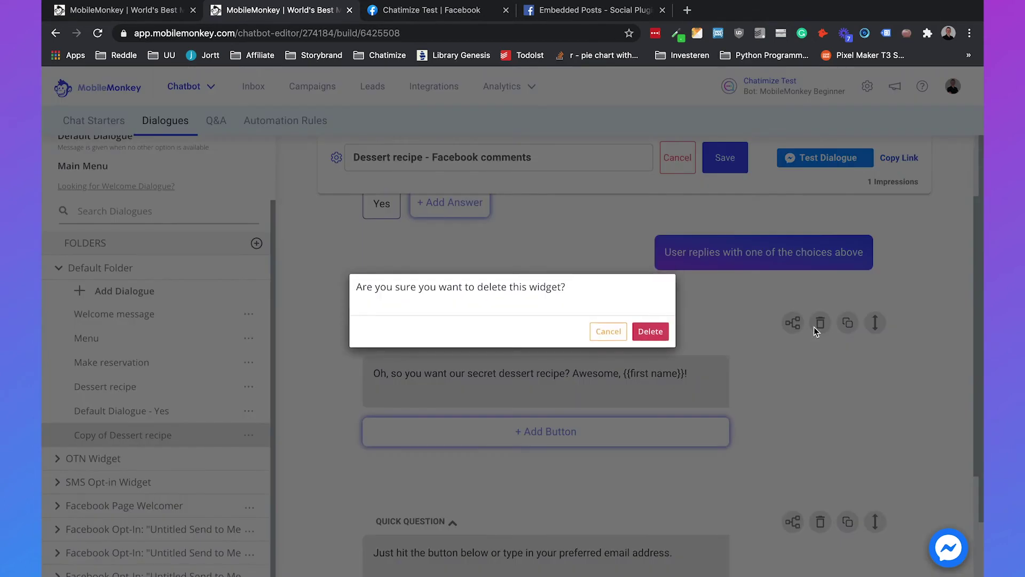
{"action": "left_click", "coordinate": [650, 332]}
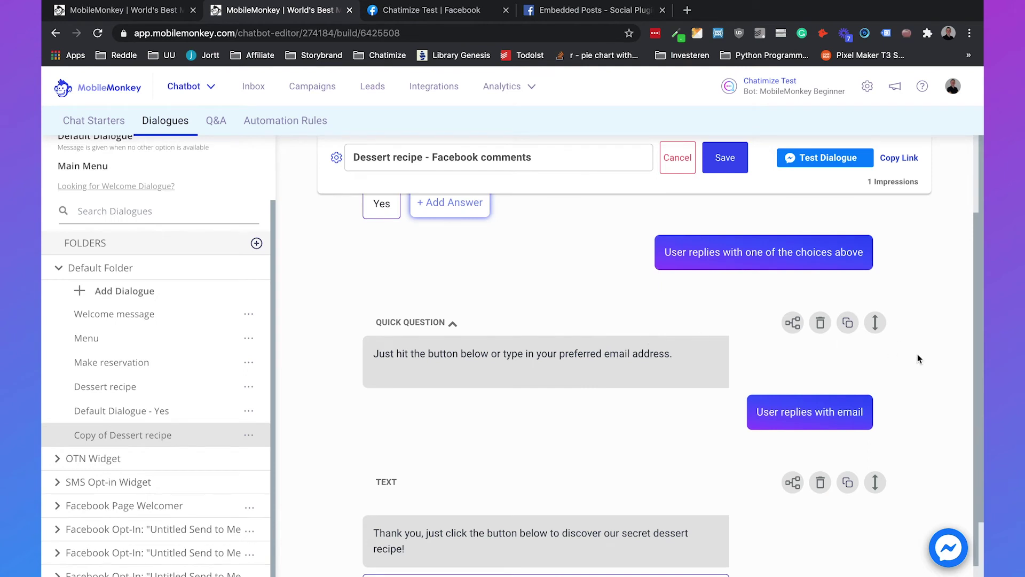
{"action": "scroll", "coordinate": [918, 354], "scroll_direction": "down", "scroll_amount": 2}
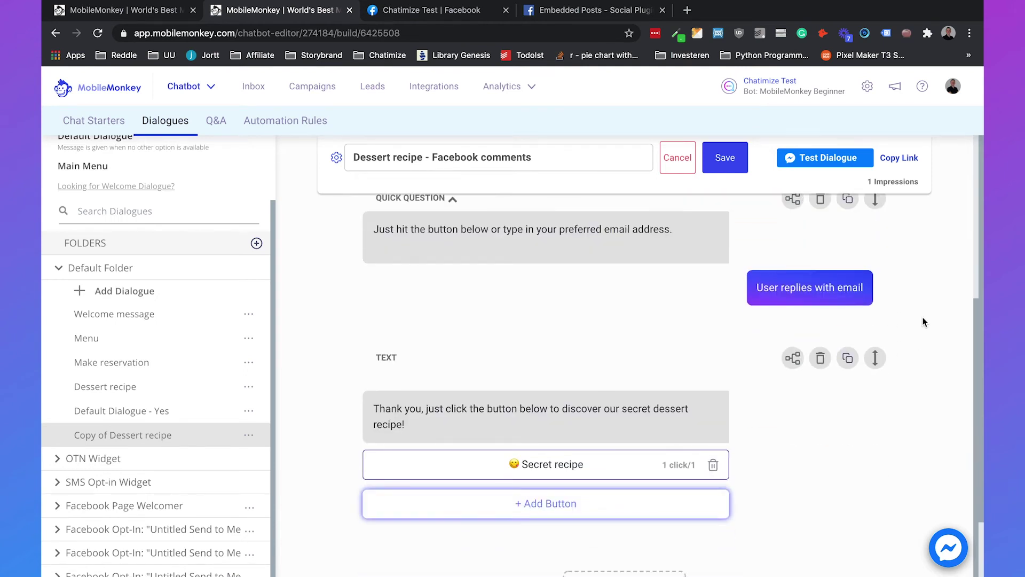
{"action": "scroll", "coordinate": [924, 321], "scroll_direction": "up", "scroll_amount": 4}
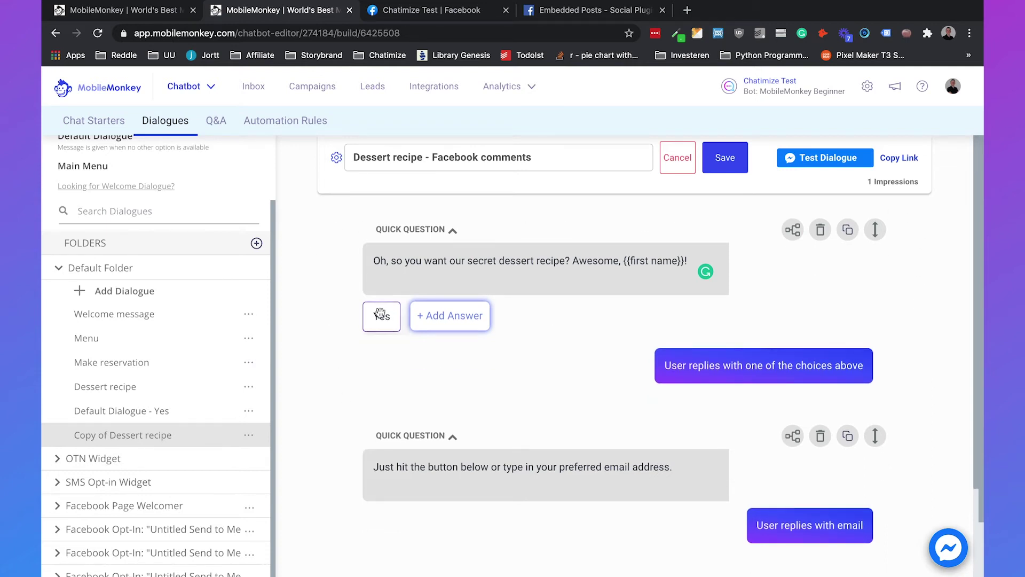
{"action": "scroll", "coordinate": [534, 353], "scroll_direction": "down", "scroll_amount": 3}
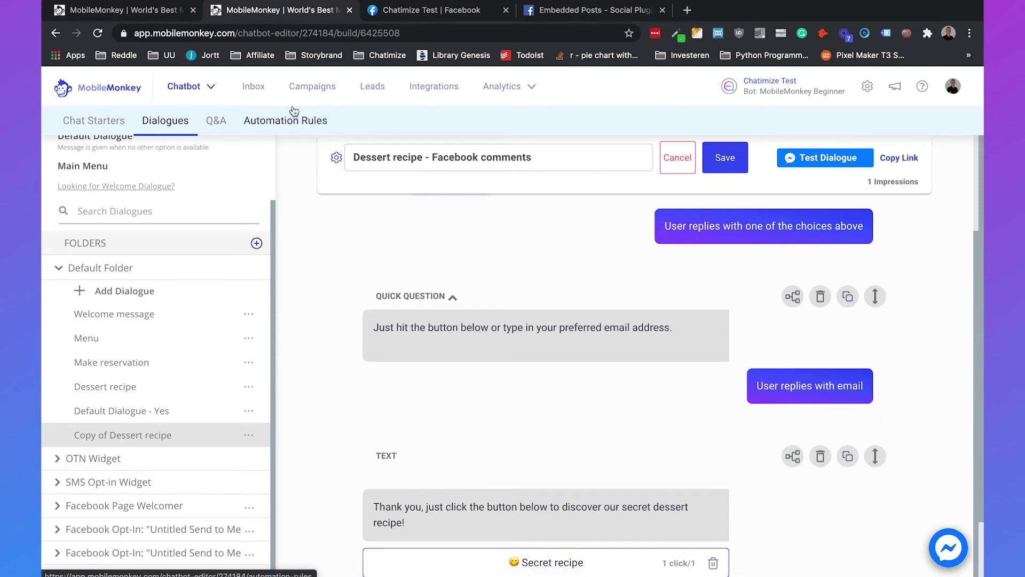
Open Untitled Comment Guard from Comment Guards, retitle it 'Comment Guard - Recipe', and save
{"action": "mouse_move", "coordinate": [208, 87]}
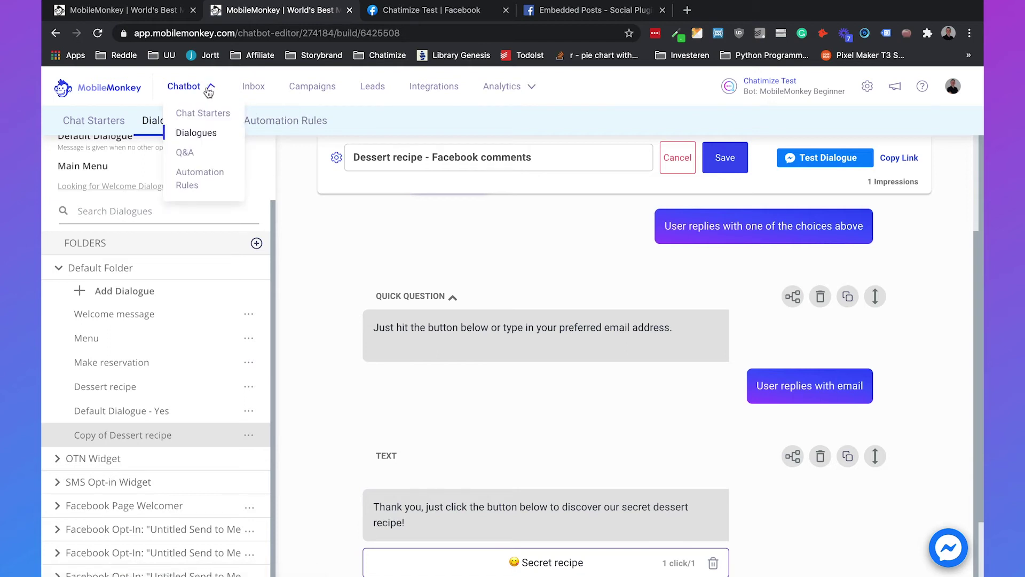
{"action": "left_click", "coordinate": [201, 110]}
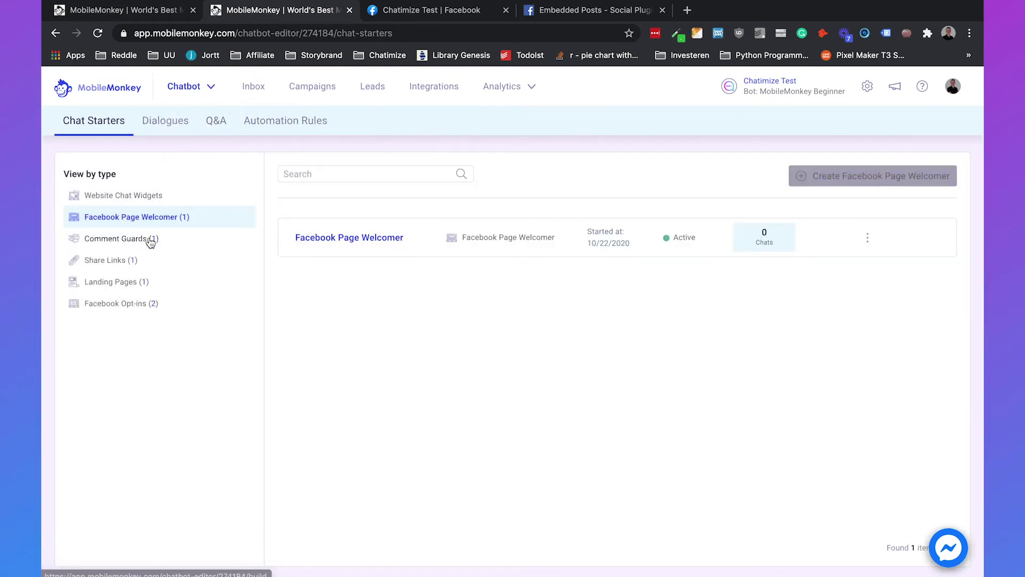
{"action": "left_click", "coordinate": [126, 241]}
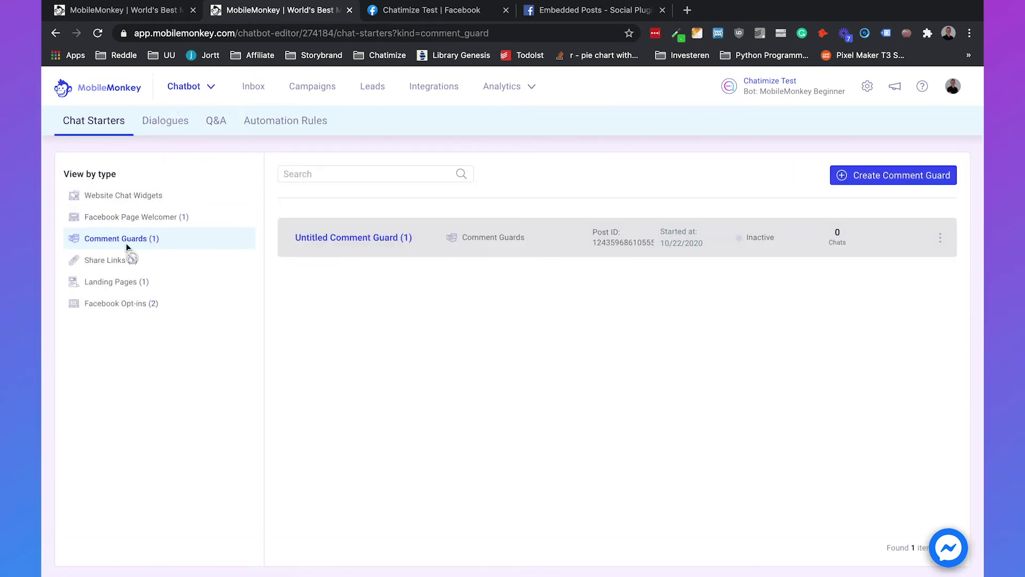
{"action": "left_click", "coordinate": [389, 241]}
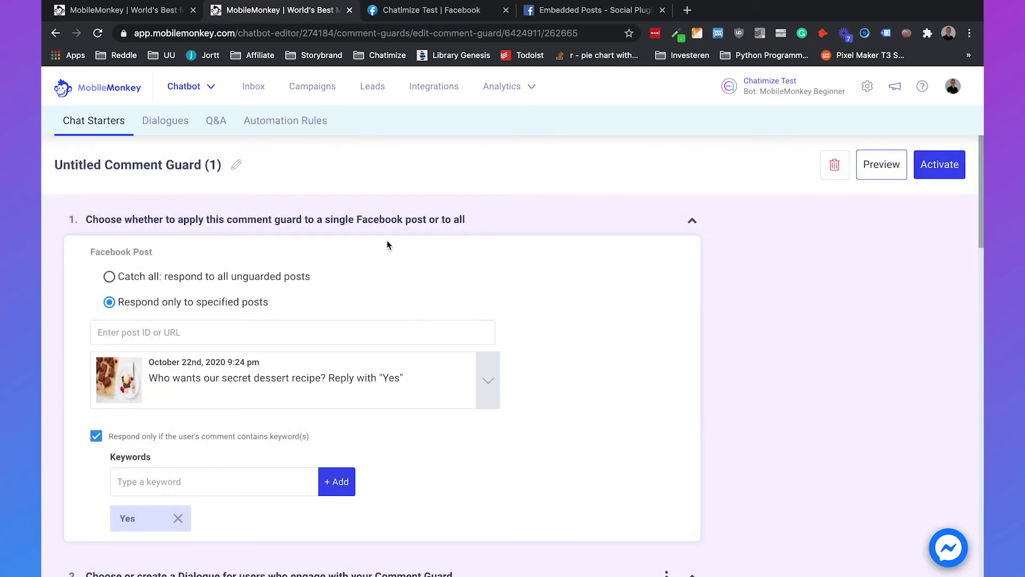
{"action": "left_click", "coordinate": [237, 163]}
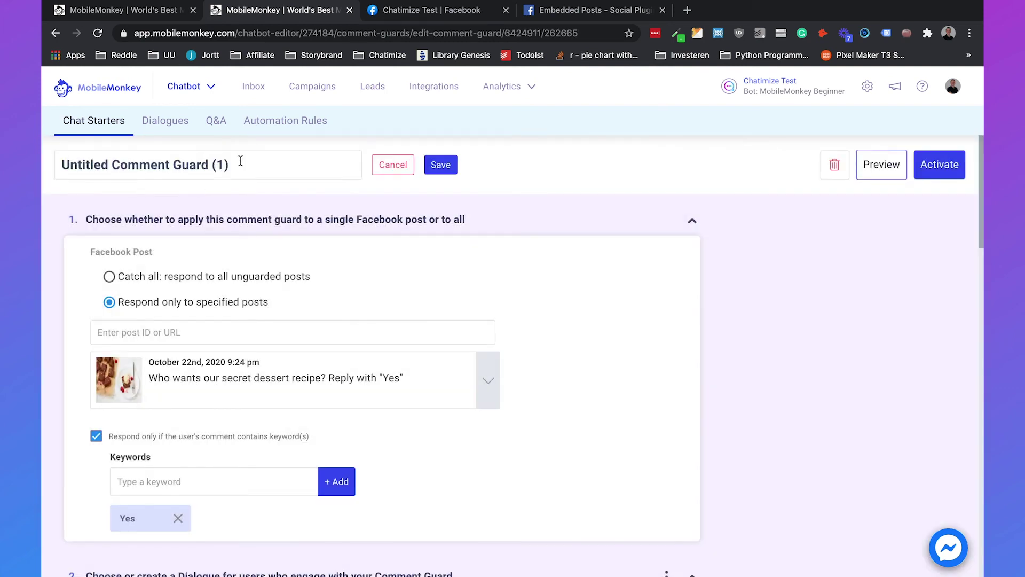
{"action": "triple_click", "coordinate": [277, 168]}
{"action": "type", "text": "Comment Guard -"}
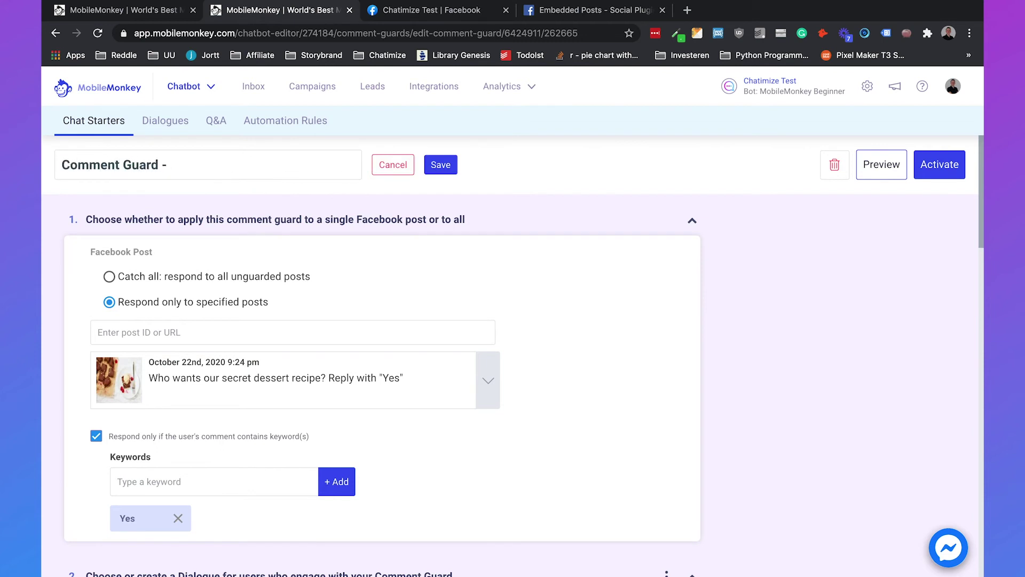
{"action": "type", "text": " Recipe"}
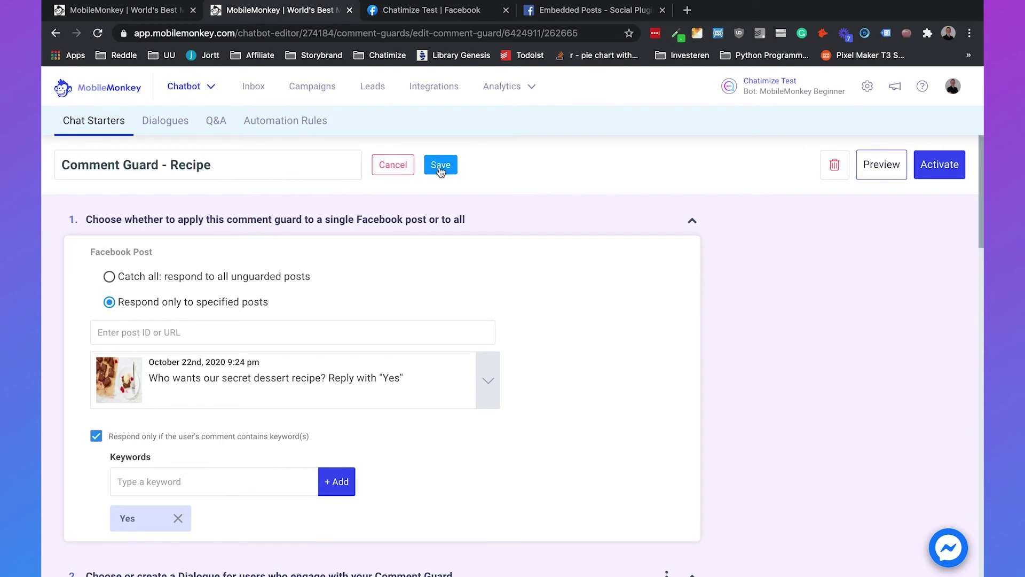
{"action": "left_click", "coordinate": [440, 167]}
Search 'des' in the Dialogue dropdown and choose Copy of Dessert recipe as the reply
{"action": "scroll", "coordinate": [541, 305], "scroll_direction": "down", "scroll_amount": 5}
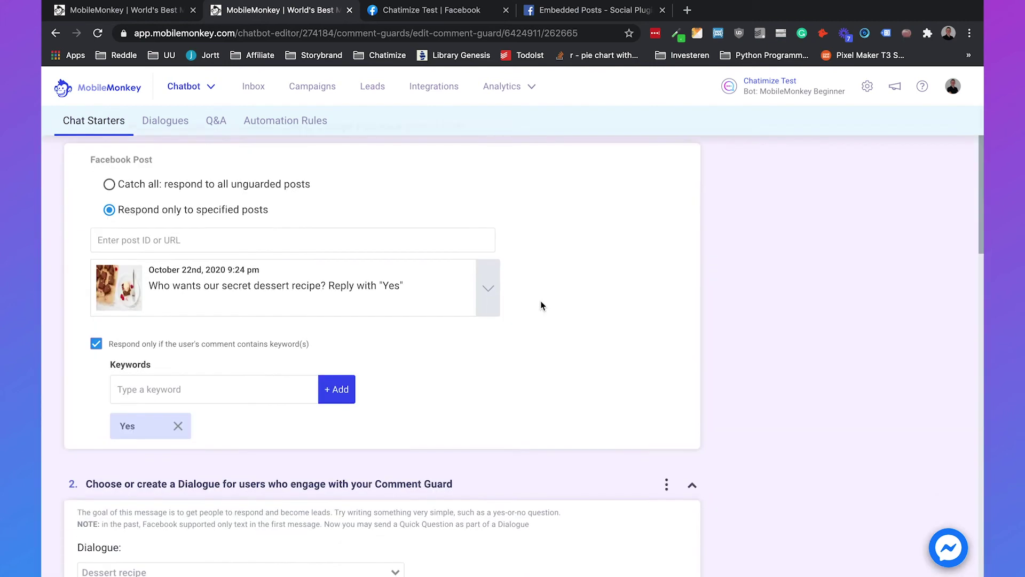
{"action": "scroll", "coordinate": [541, 305], "scroll_direction": "down", "scroll_amount": 1}
{"action": "left_click", "coordinate": [234, 349]}
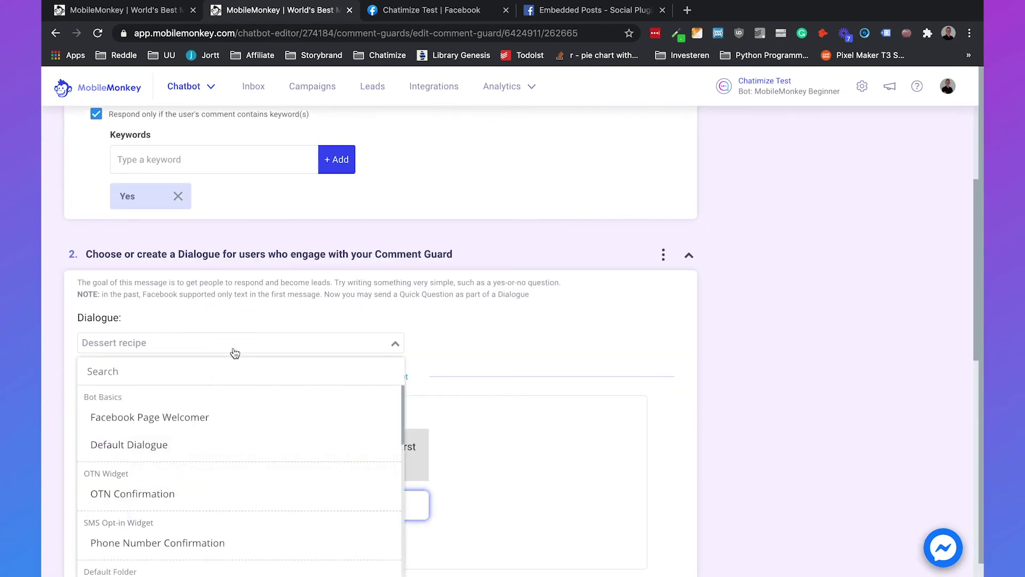
{"action": "type", "text": "dessert"}
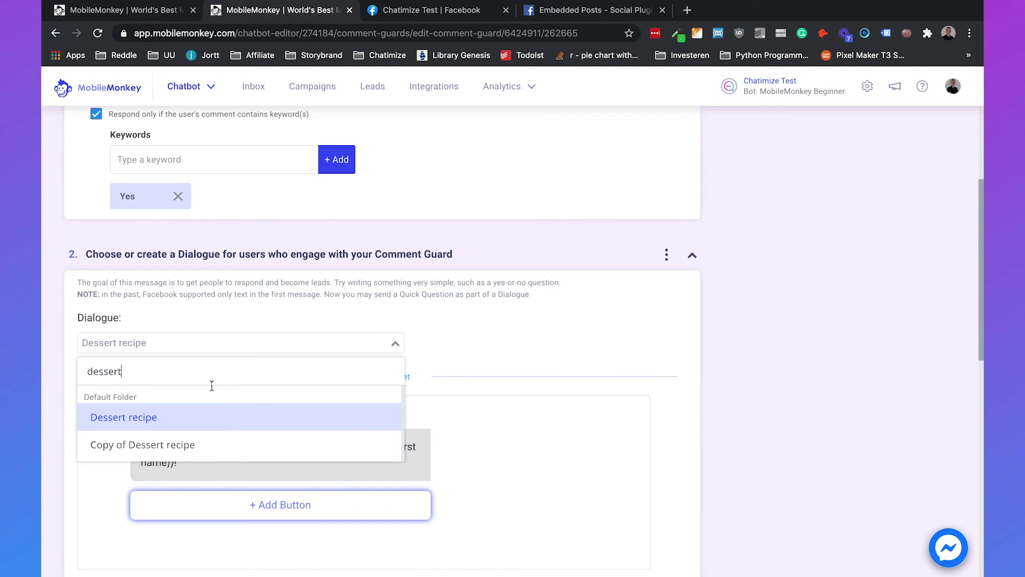
{"action": "left_click", "coordinate": [197, 445]}
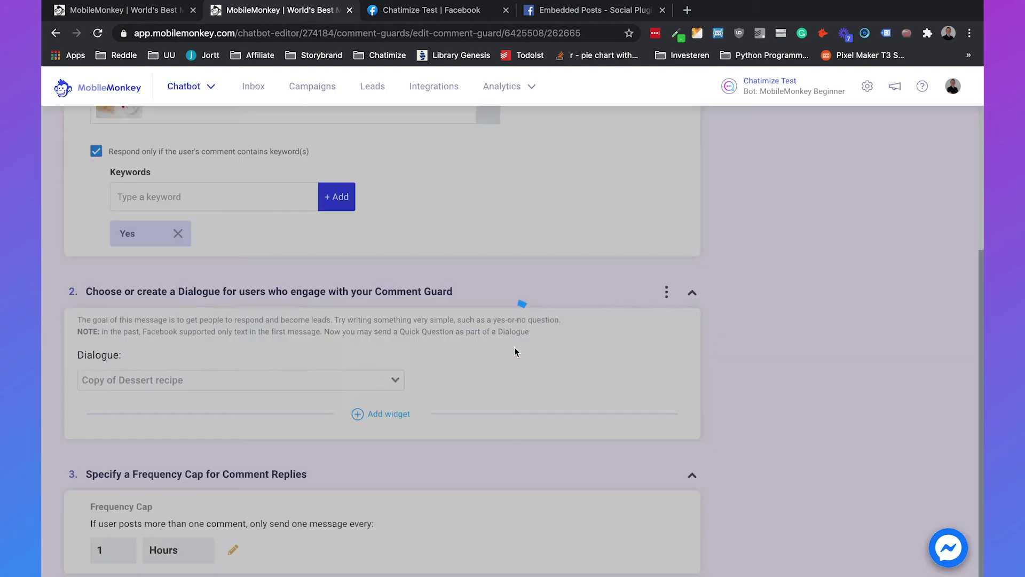
Review the guard's widgets and activate Comment Guard - Recipe
{"action": "scroll", "coordinate": [517, 351], "scroll_direction": "down", "scroll_amount": 10}
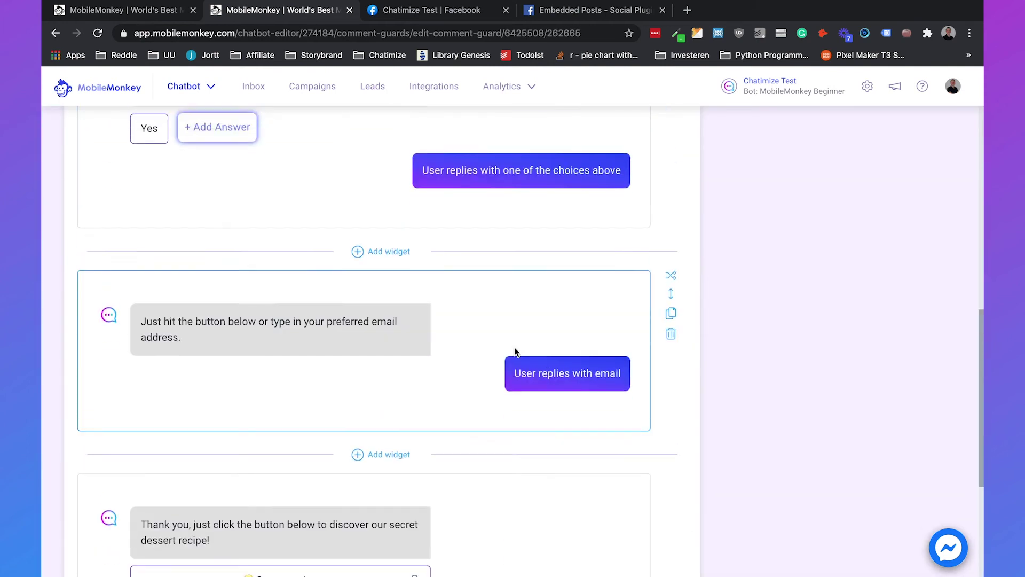
{"action": "scroll", "coordinate": [517, 351], "scroll_direction": "up", "scroll_amount": 3}
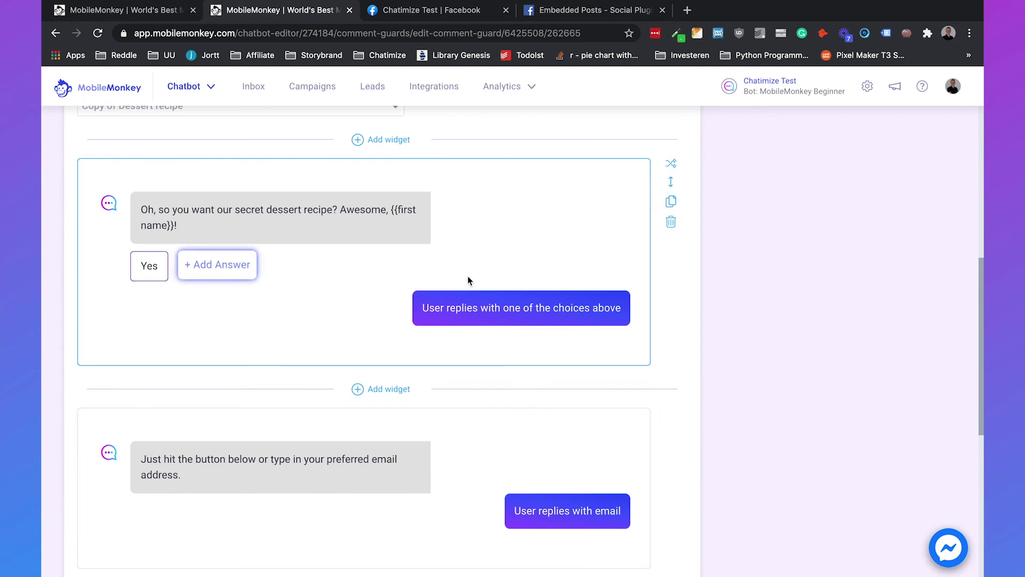
{"action": "scroll", "coordinate": [451, 321], "scroll_direction": "down", "scroll_amount": 3}
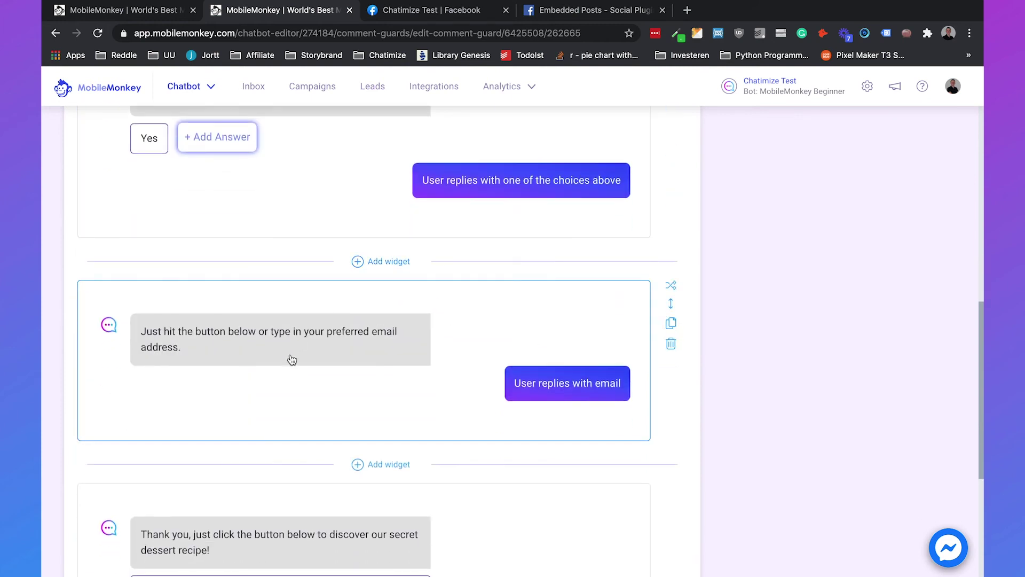
{"action": "scroll", "coordinate": [577, 363], "scroll_direction": "down", "scroll_amount": 7}
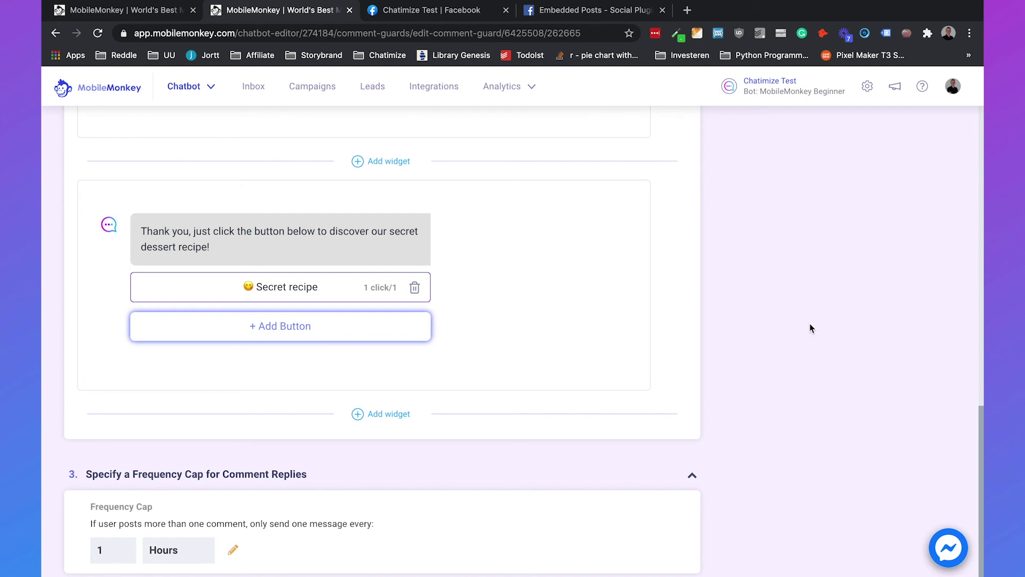
{"action": "left_click", "coordinate": [930, 176]}
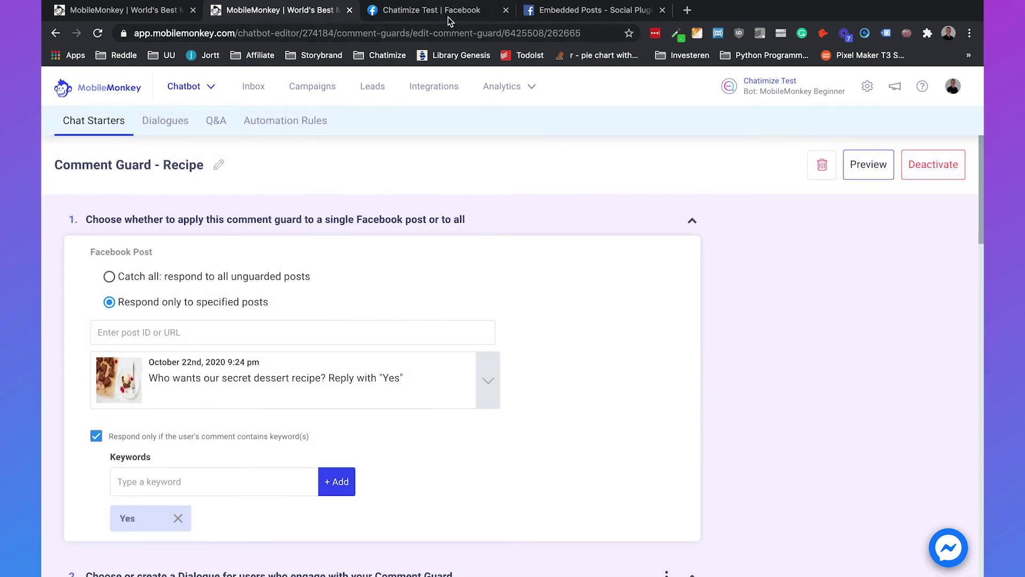
On the Facebook page, switch the dessert post's commenter from the page to the personal profile
{"action": "left_click", "coordinate": [449, 20]}
{"action": "scroll", "coordinate": [711, 327], "scroll_direction": "down", "scroll_amount": 3}
{"action": "left_click", "coordinate": [892, 433]}
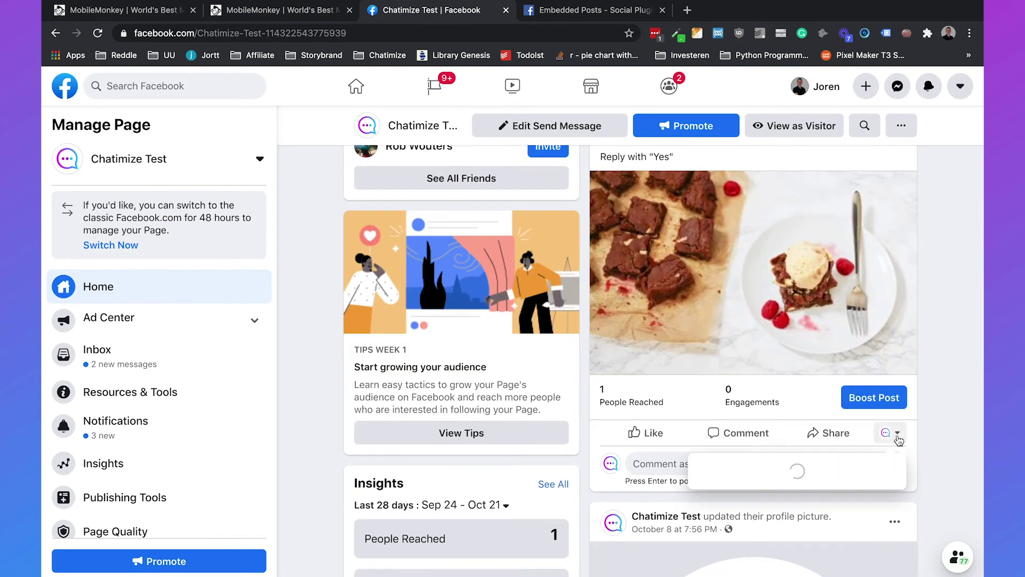
{"action": "left_click", "coordinate": [689, 230]}
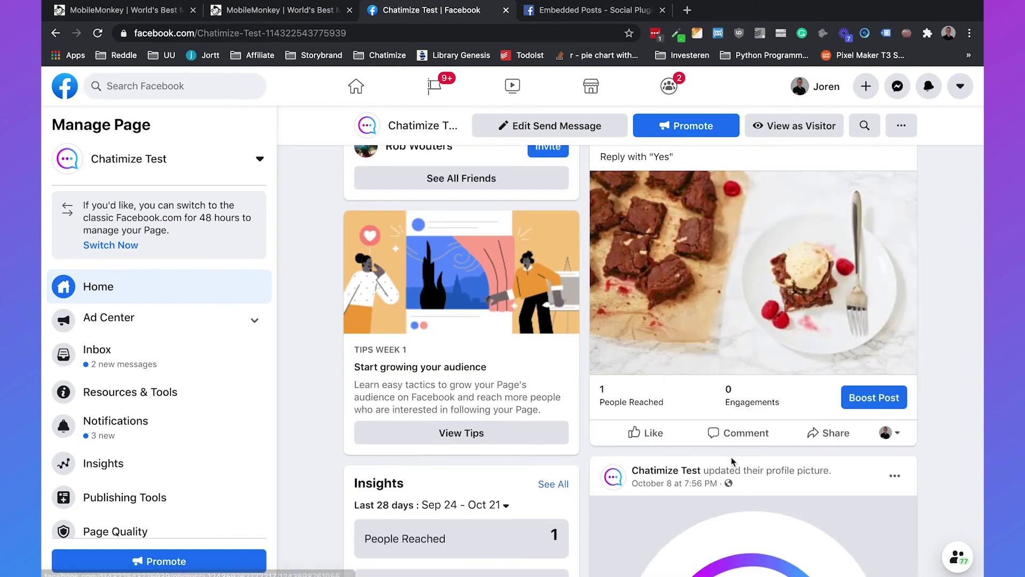
Comment 'Yes' on the dessert post, then answer the Messenger bot with Yes and the suggested email address
{"action": "left_click", "coordinate": [716, 432]}
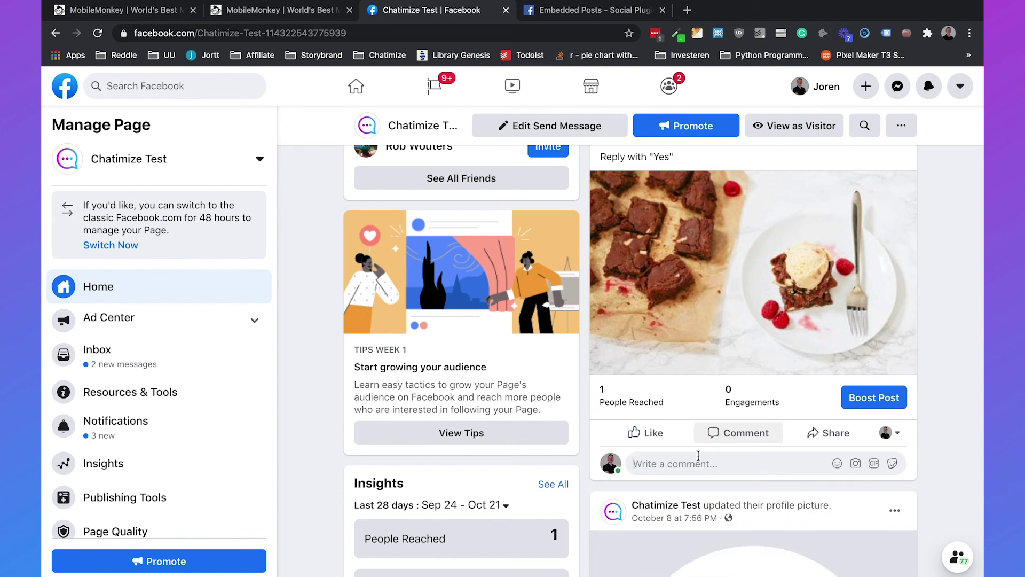
{"action": "type", "text": "Yes"}
{"action": "key", "text": "Return"}
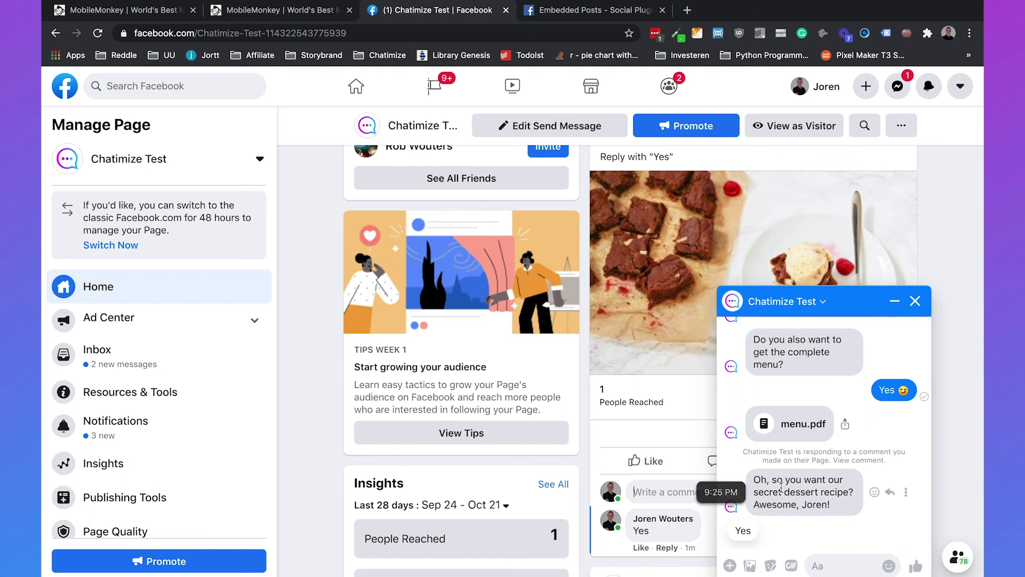
{"action": "left_click", "coordinate": [742, 530]}
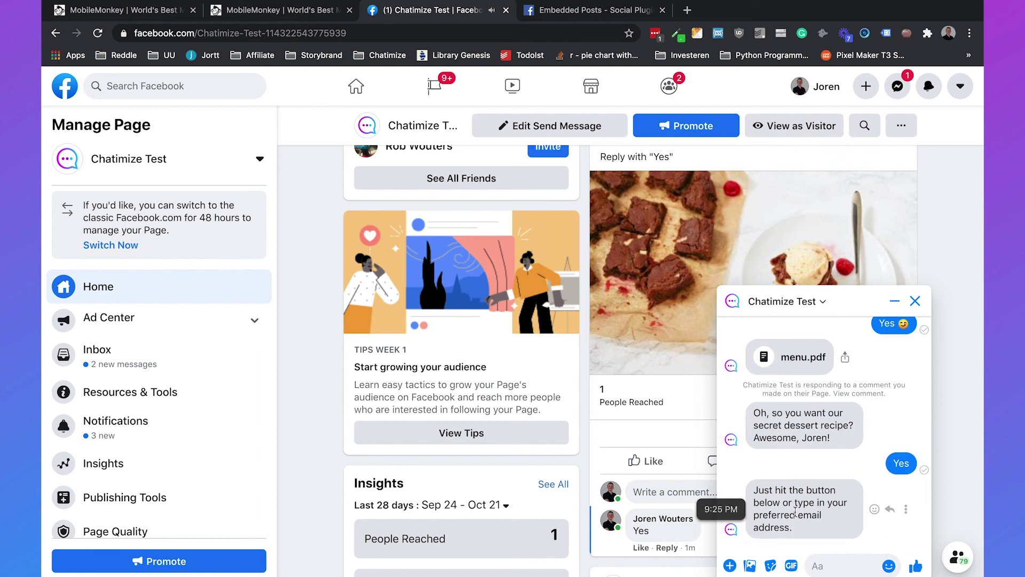
{"action": "left_click", "coordinate": [794, 530]}
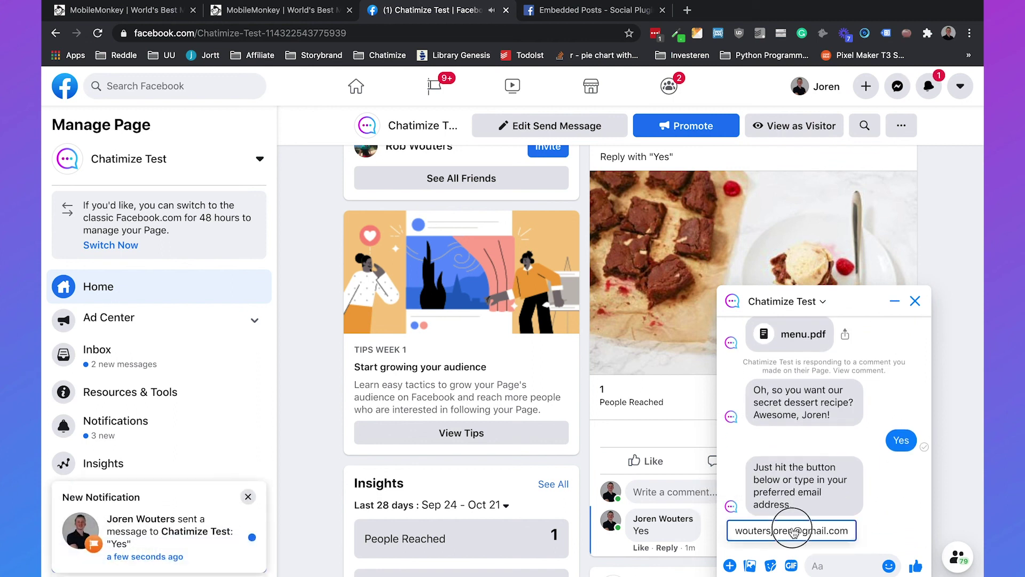